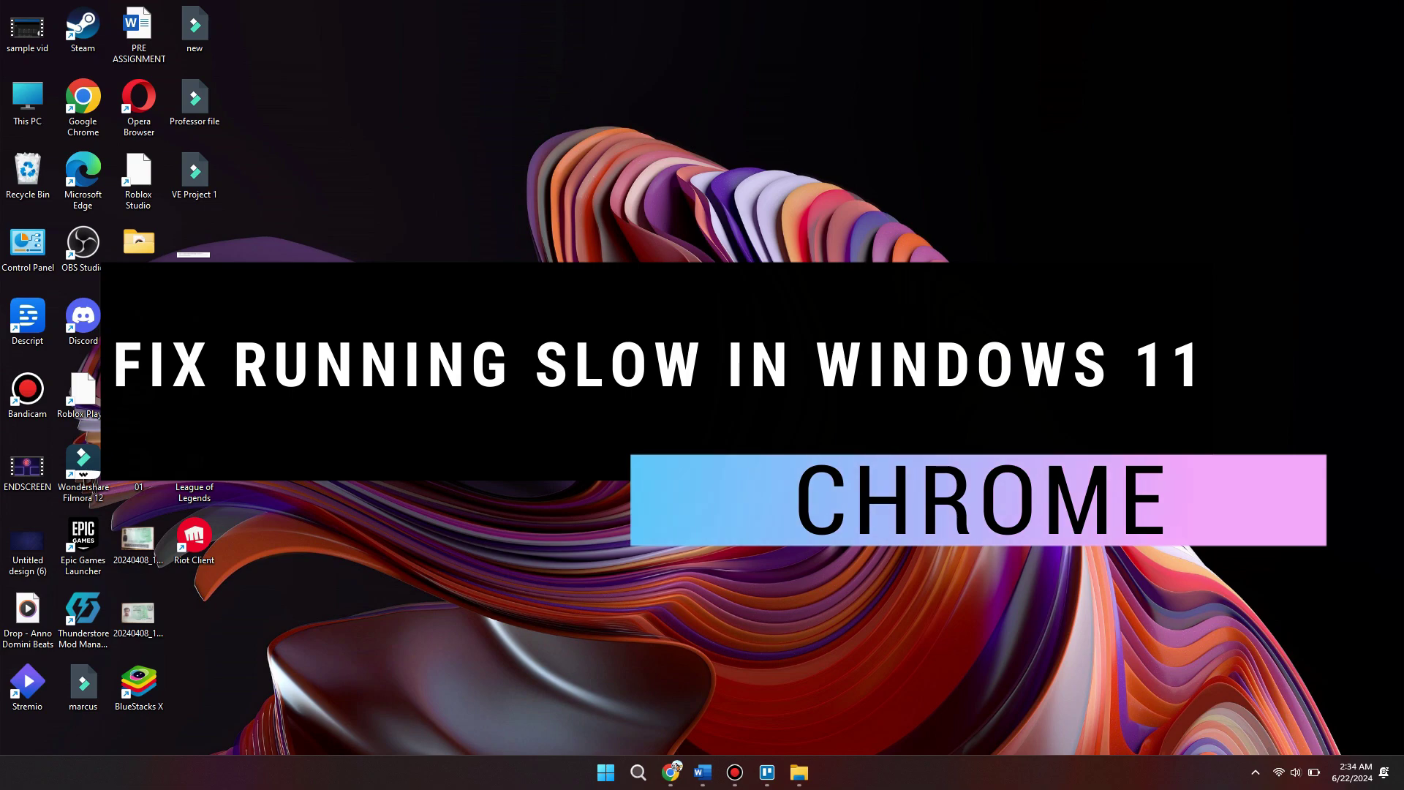
Launch Chrome in the chosen profile, maximize the New Tab window and bring up the main menu.
{"action": "double_click", "coordinate": [75, 132]}
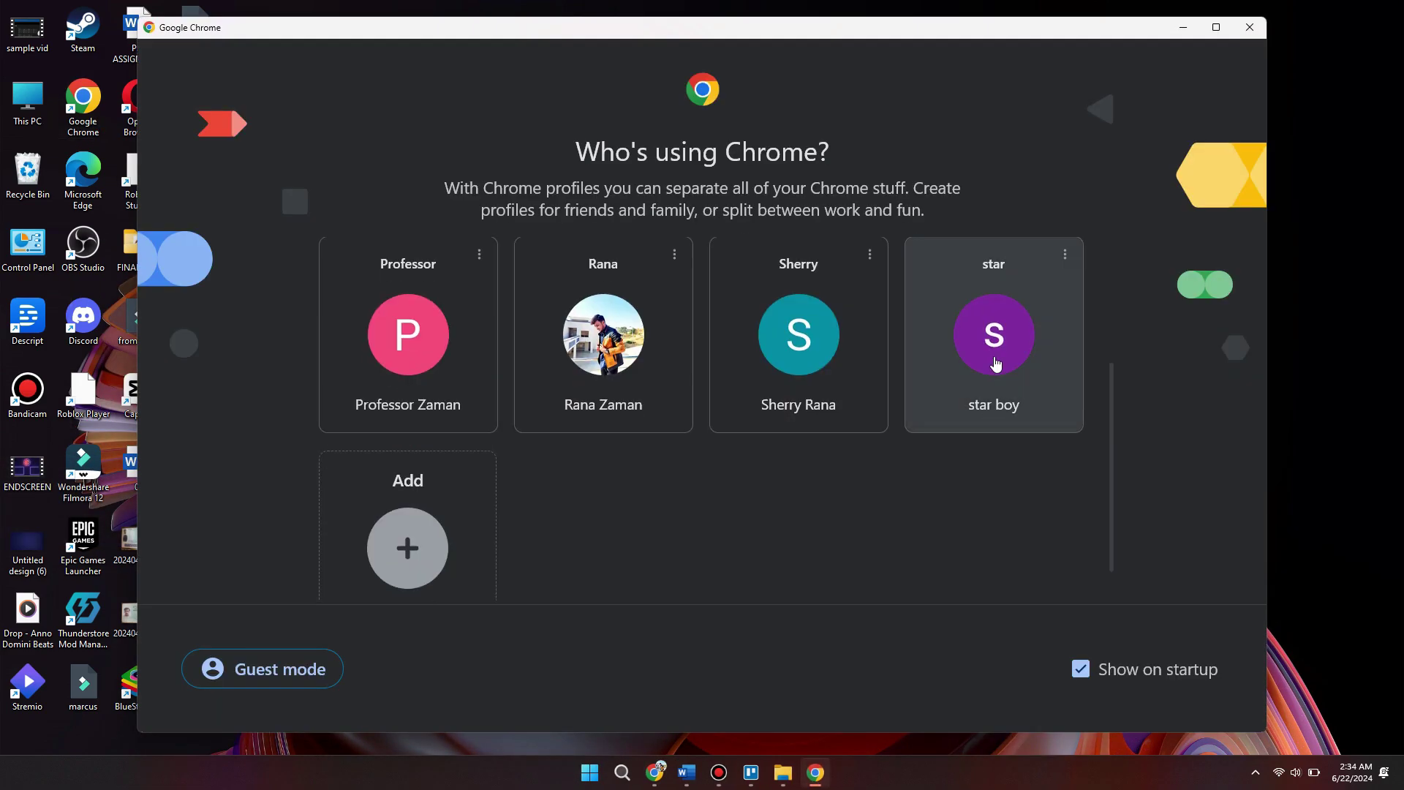
{"action": "left_click", "coordinate": [1006, 361]}
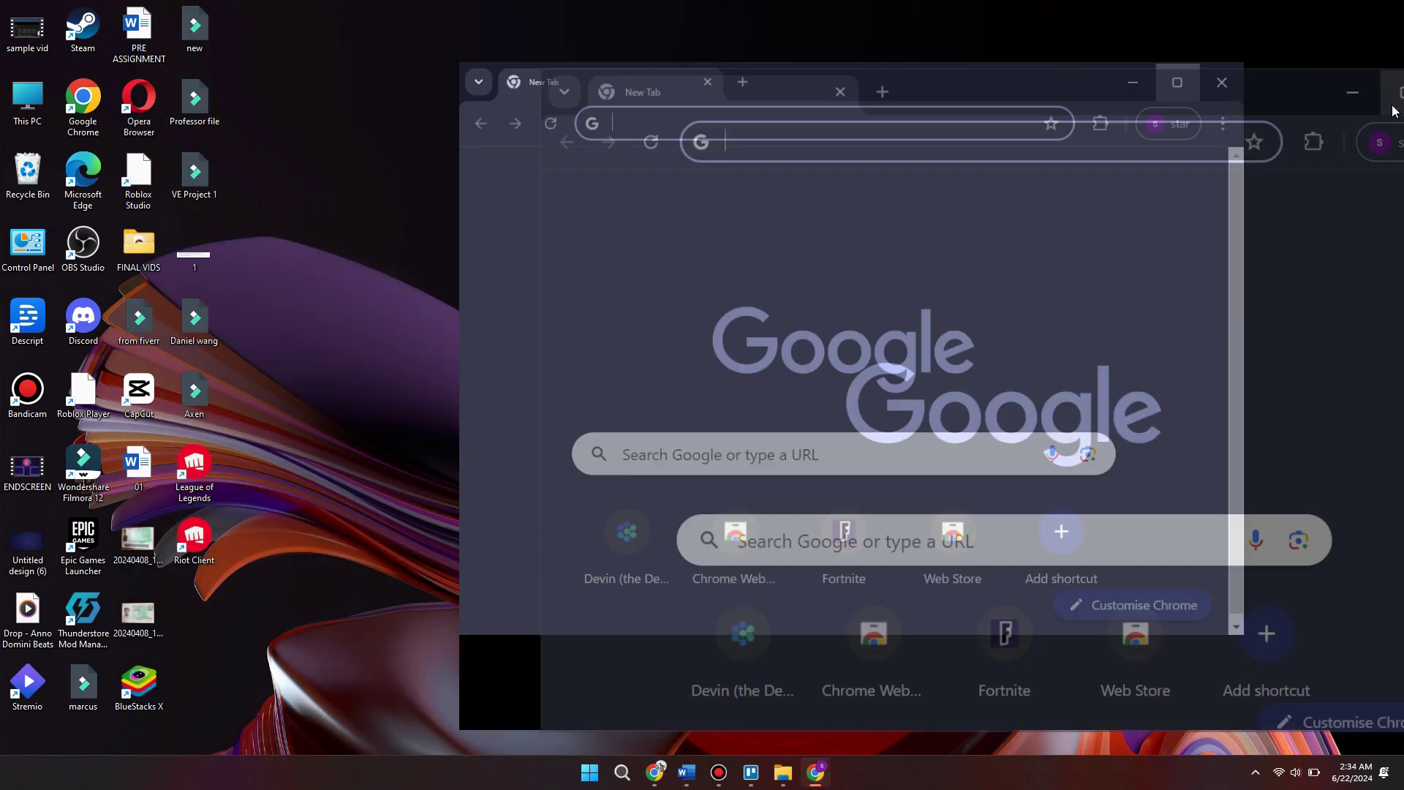
{"action": "left_click", "coordinate": [1393, 110]}
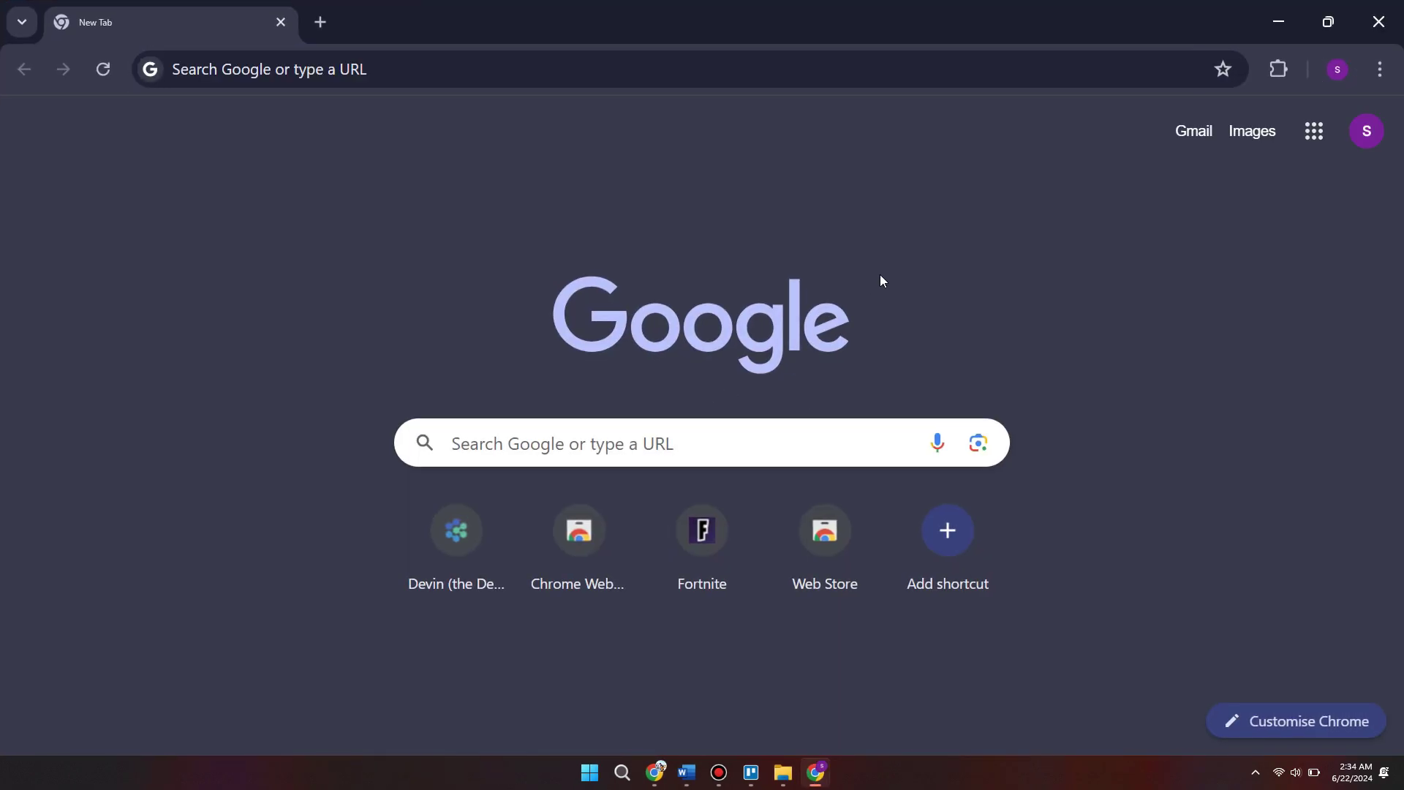
{"action": "left_click", "coordinate": [1380, 69]}
Go to Manage Extensions and start removing Google Docs Offline, then cancel so it stays installed.
{"action": "mouse_move", "coordinate": [1180, 395]}
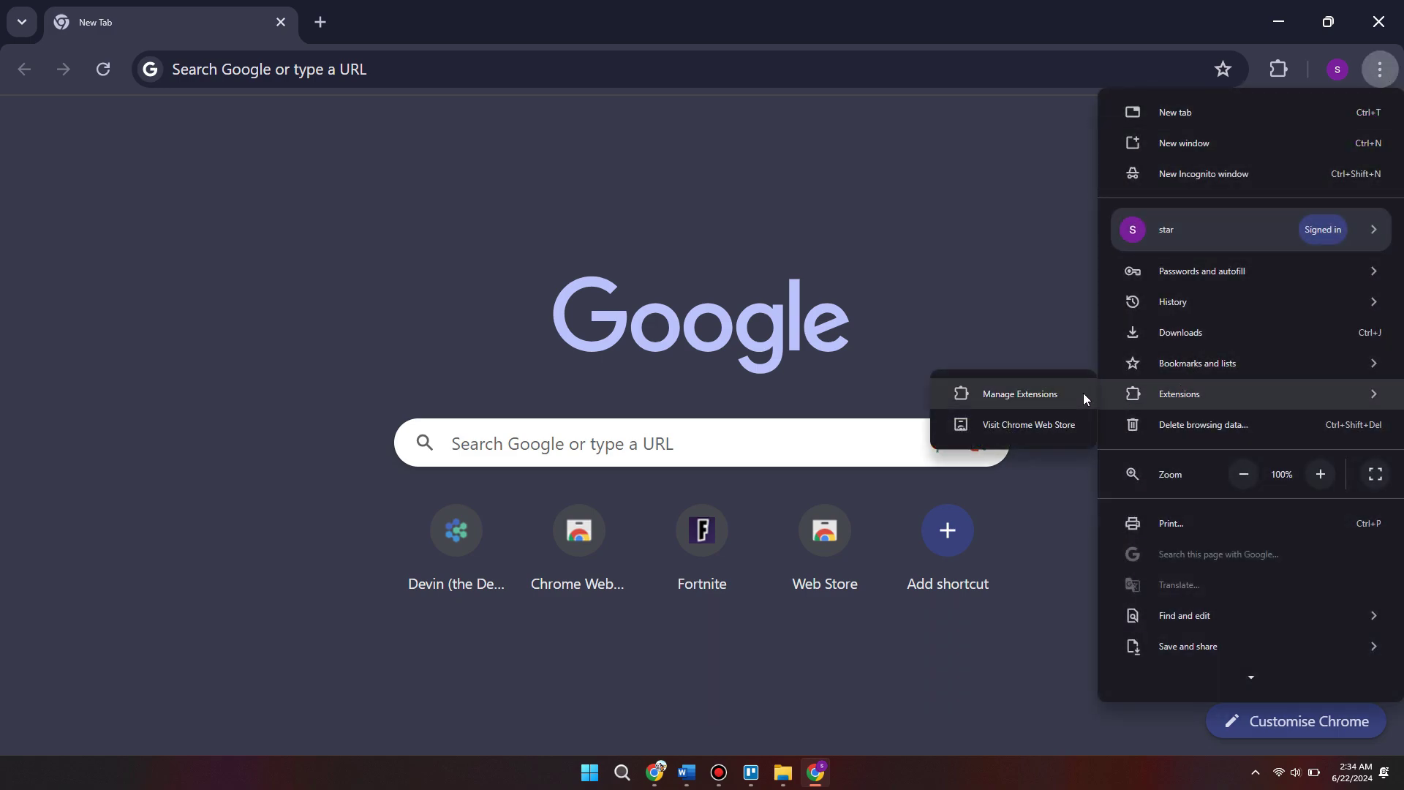
{"action": "left_click", "coordinate": [1028, 397]}
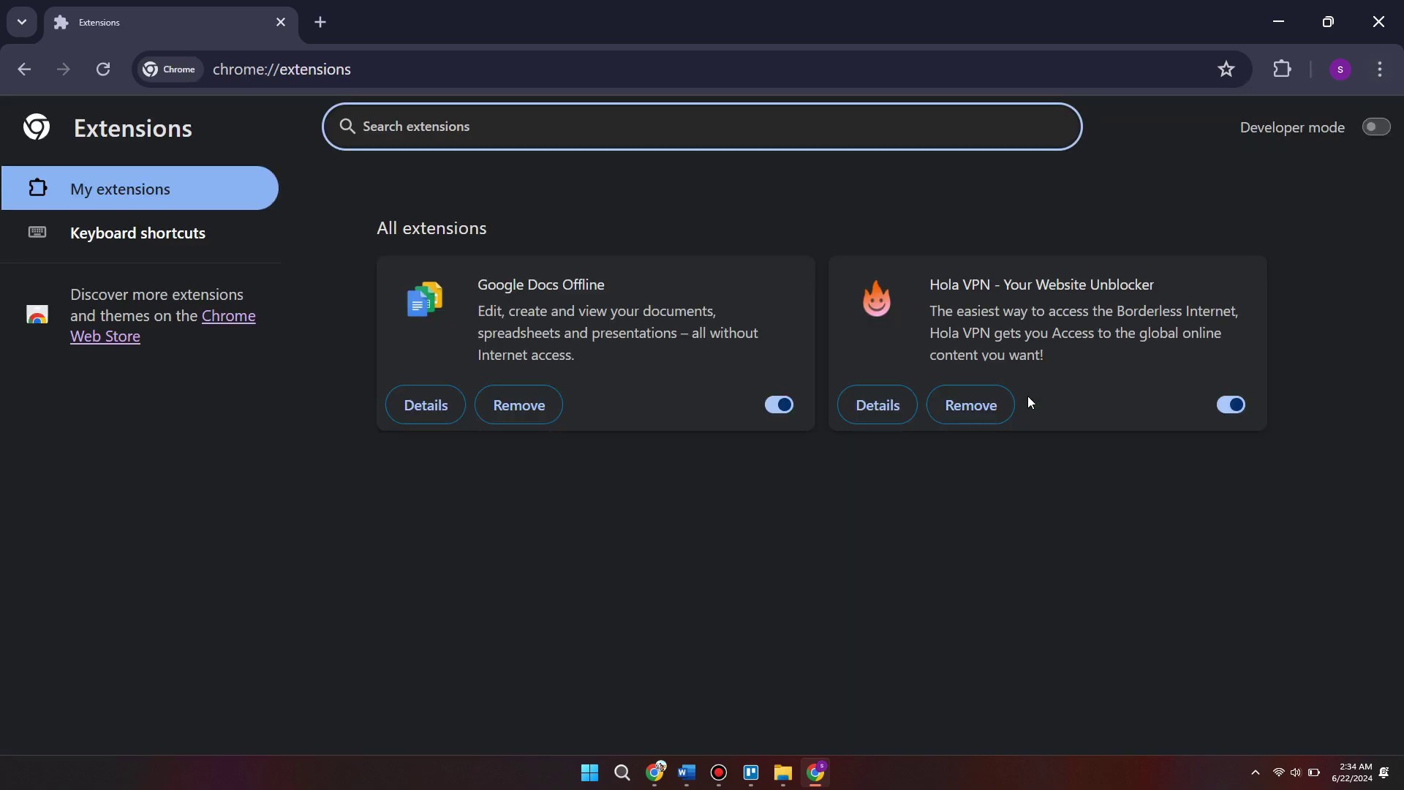
{"action": "left_click", "coordinate": [778, 488]}
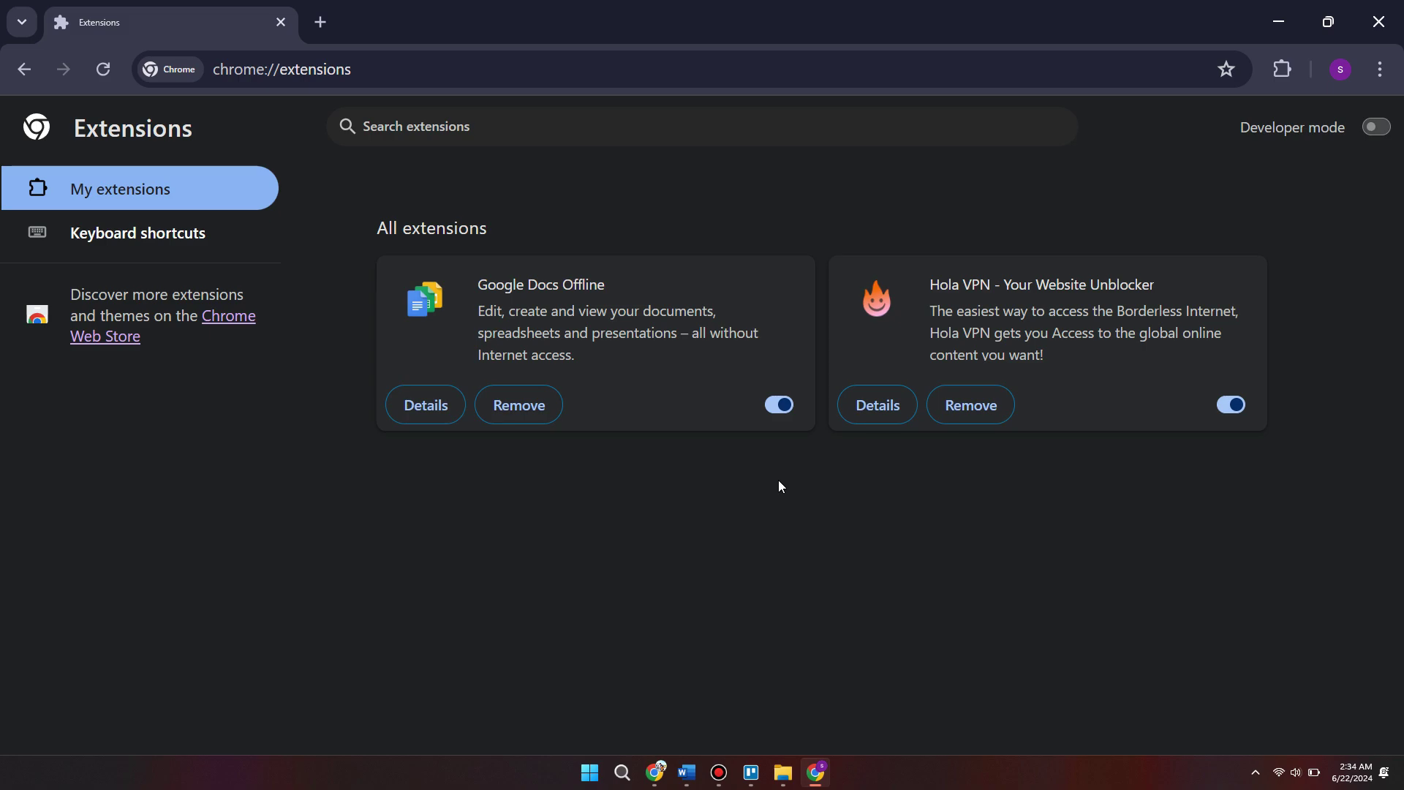
{"action": "left_click", "coordinate": [497, 410]}
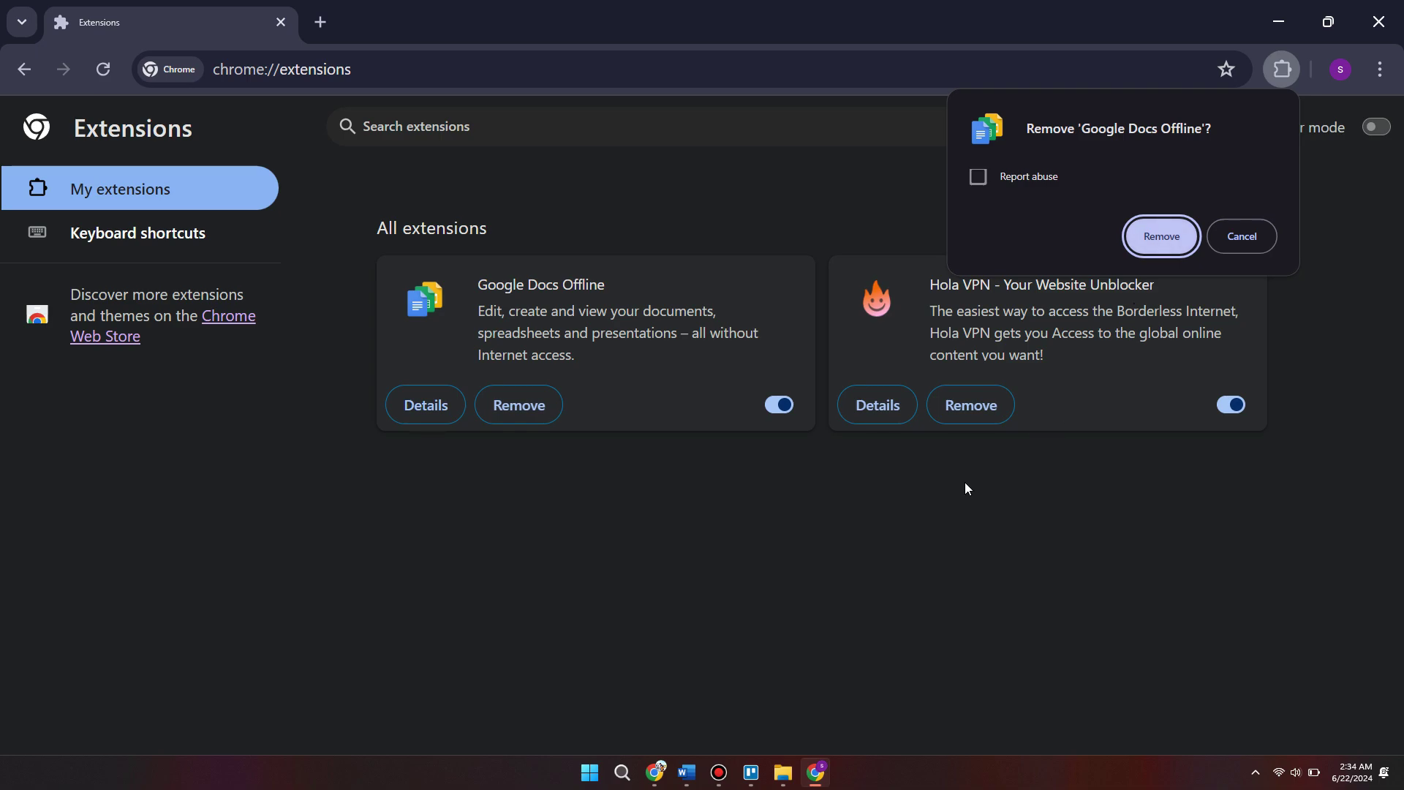
{"action": "left_click", "coordinate": [844, 492]}
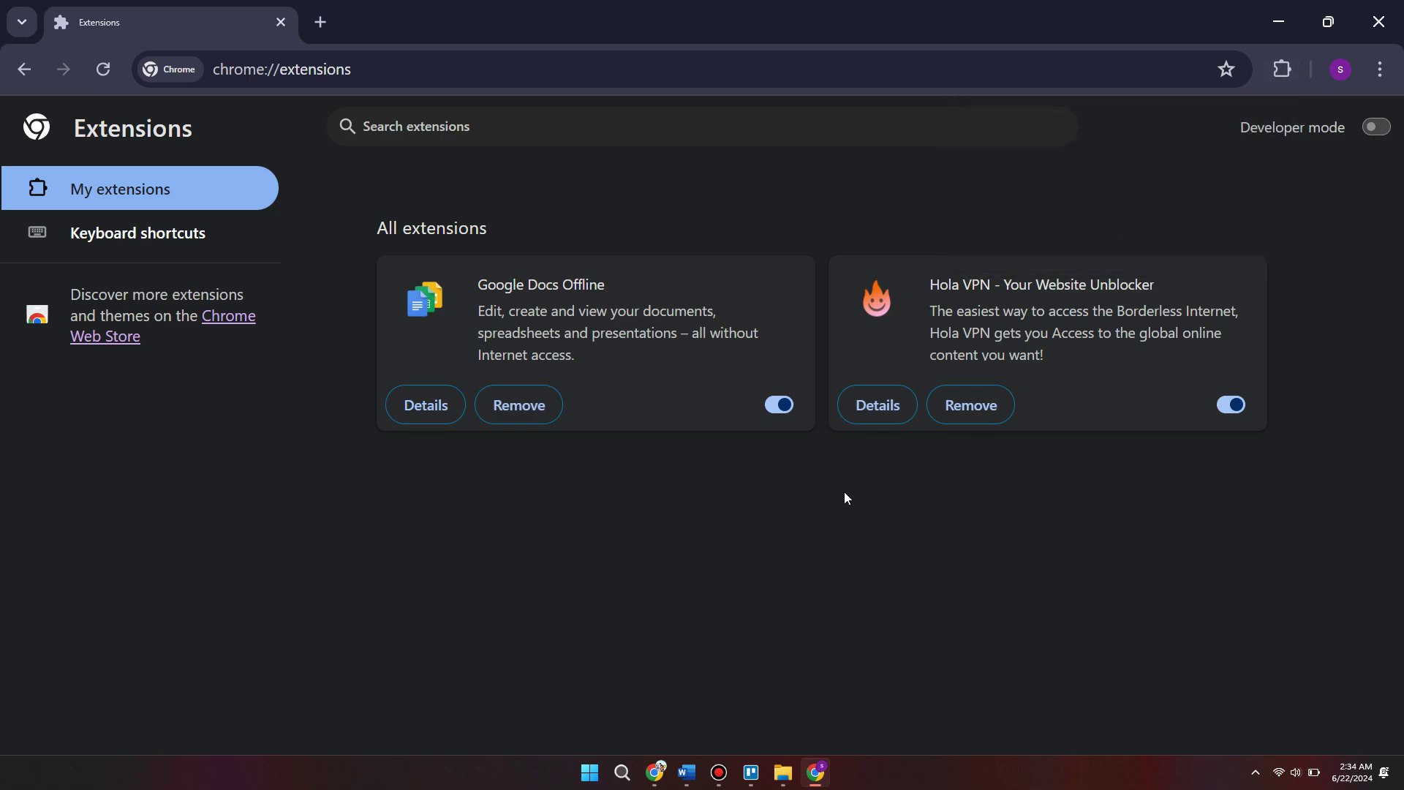
Open Chrome Settings at the System page and toggle graphics acceleration off, then back on.
{"action": "left_click", "coordinate": [1374, 65]}
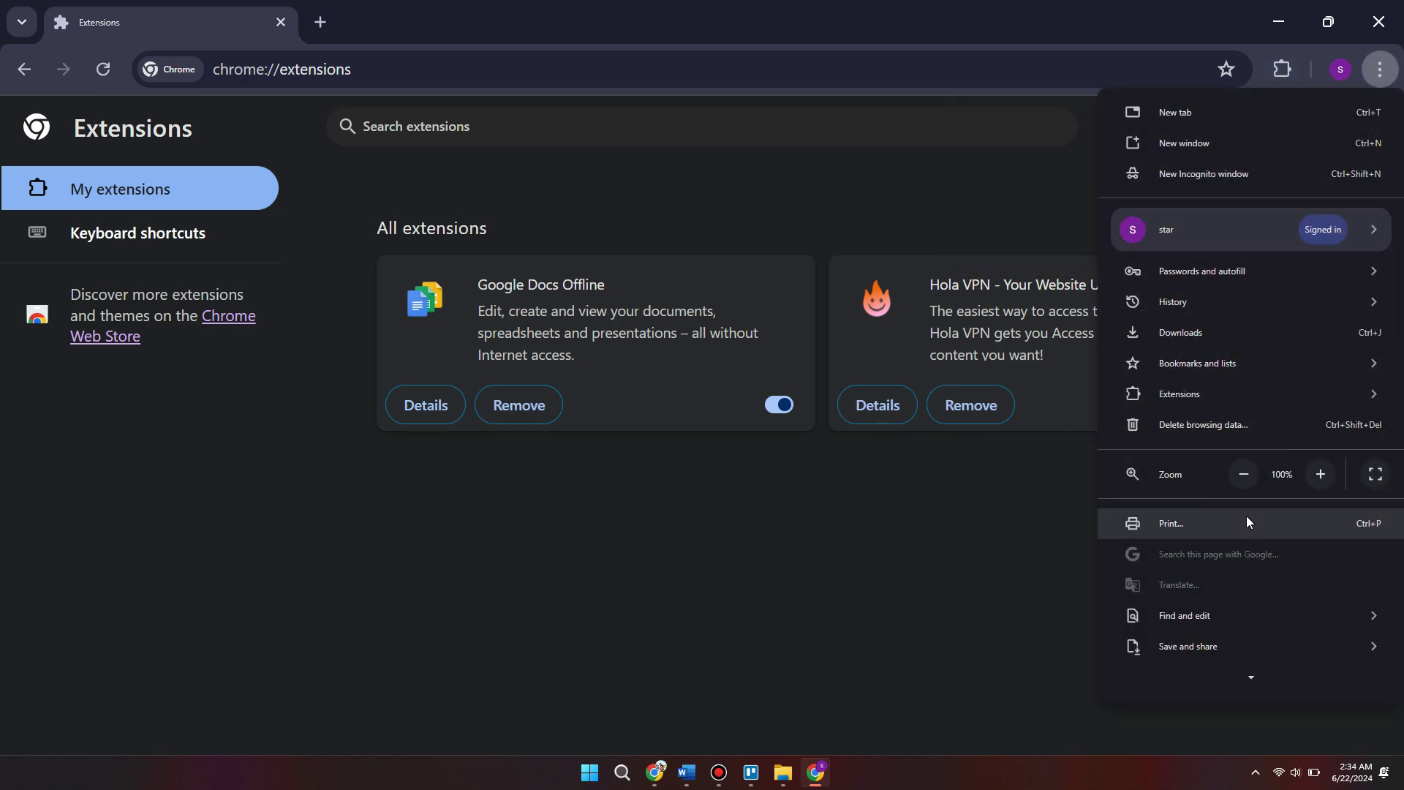
{"action": "scroll", "coordinate": [1170, 541], "scroll_direction": "down", "scroll_amount": 2}
{"action": "scroll", "coordinate": [1169, 586], "scroll_direction": "down", "scroll_amount": 1}
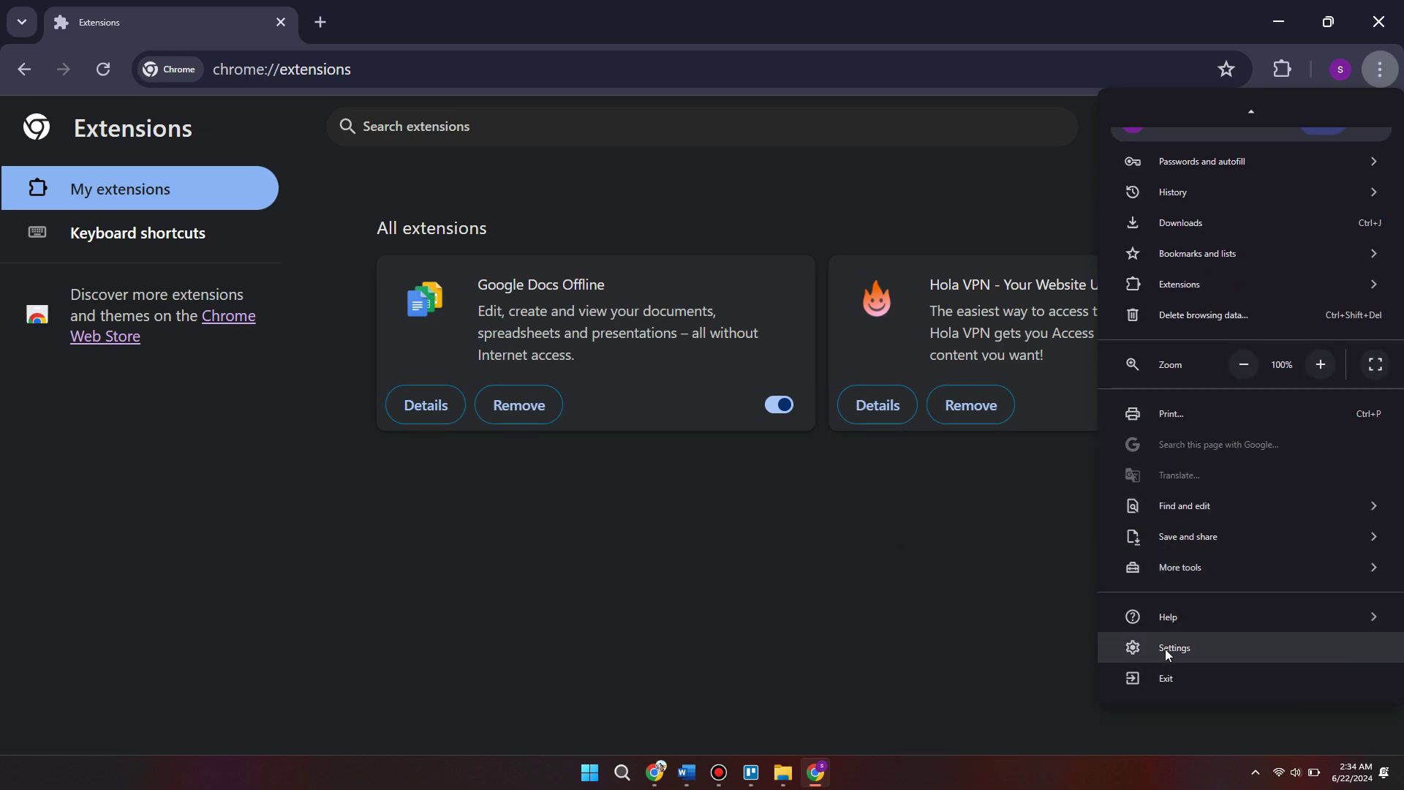
{"action": "left_click", "coordinate": [1165, 646]}
{"action": "left_click", "coordinate": [173, 687]}
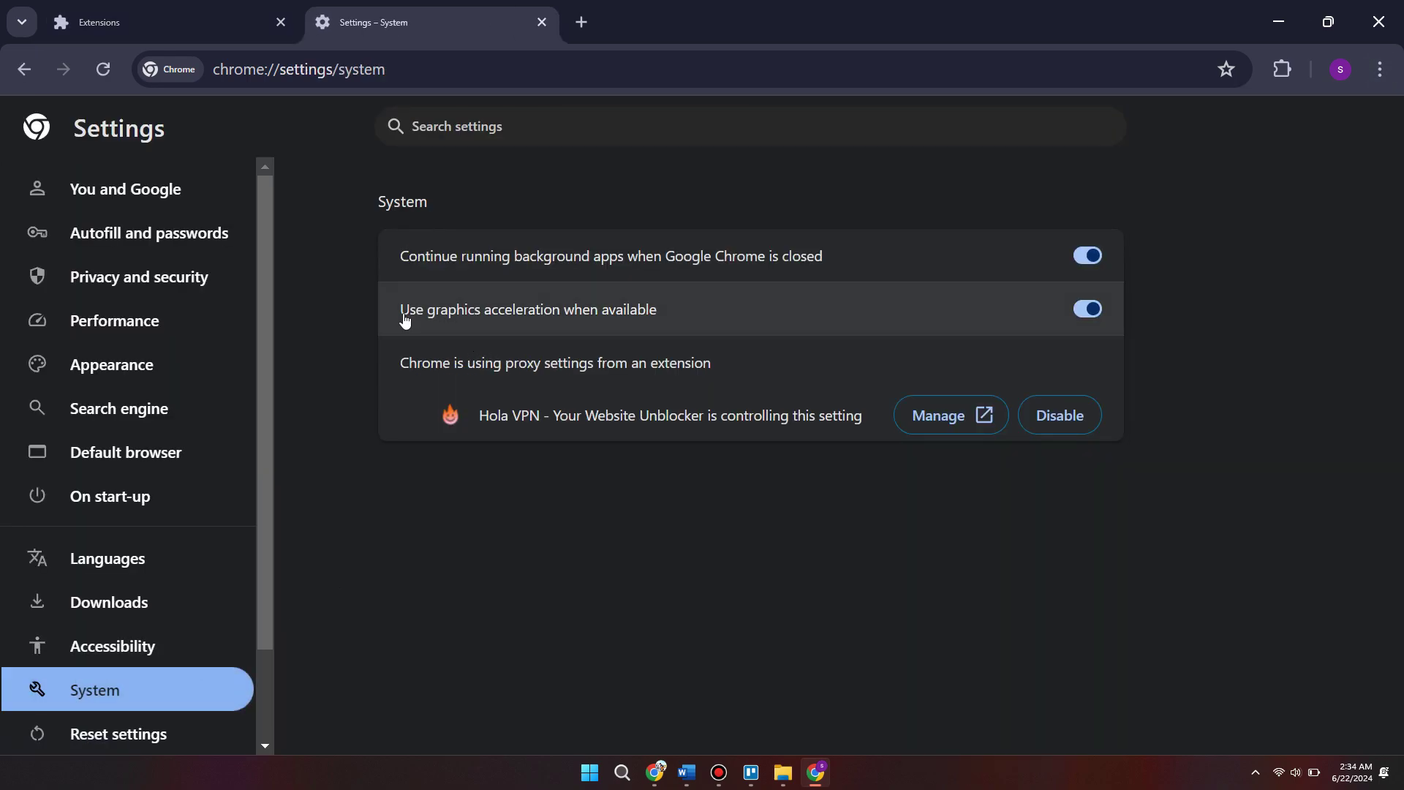
{"action": "left_click", "coordinate": [1085, 310]}
{"action": "left_click", "coordinate": [1083, 313]}
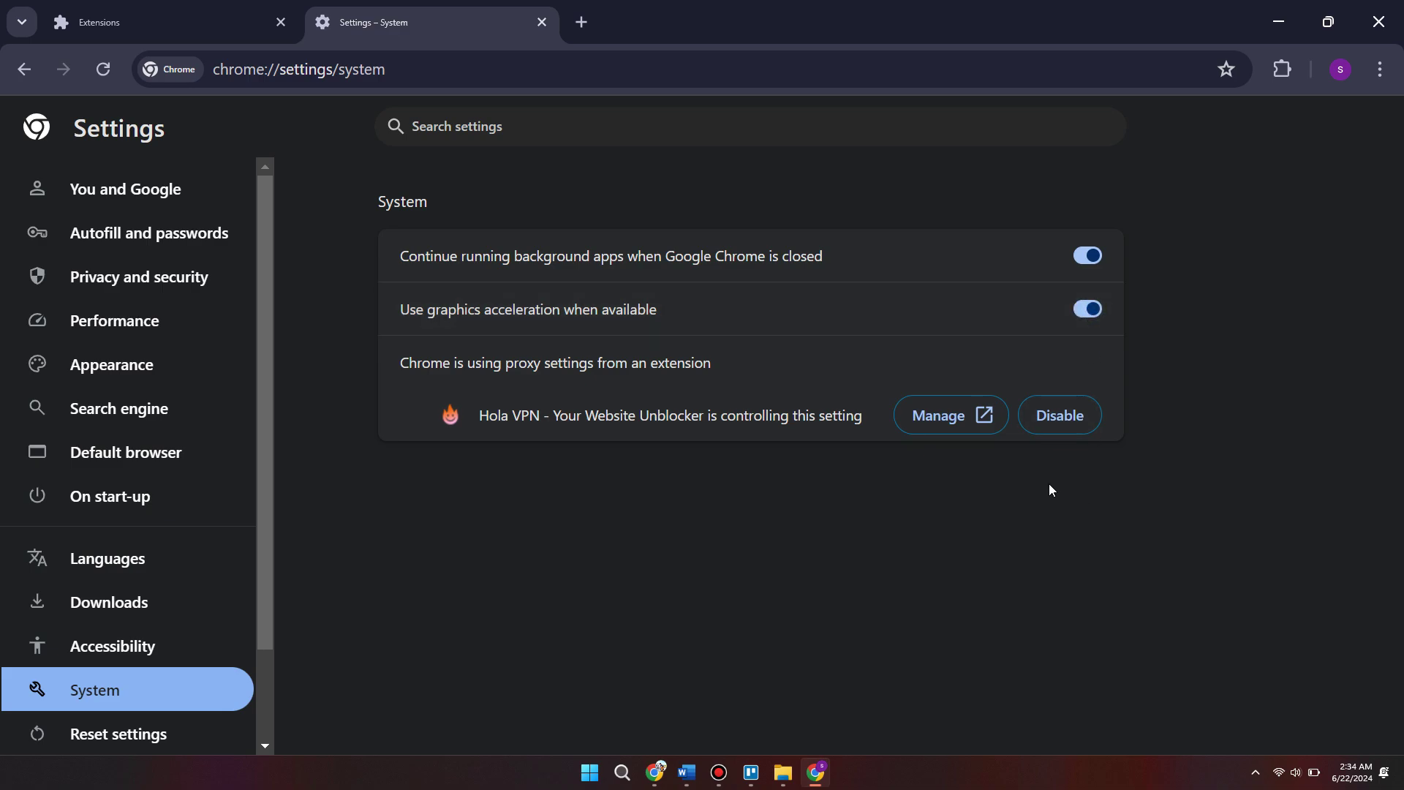
Launch Command Prompt as administrator from the Start search for cmd.
{"action": "key", "text": "super"}
{"action": "type", "text": "cm"}
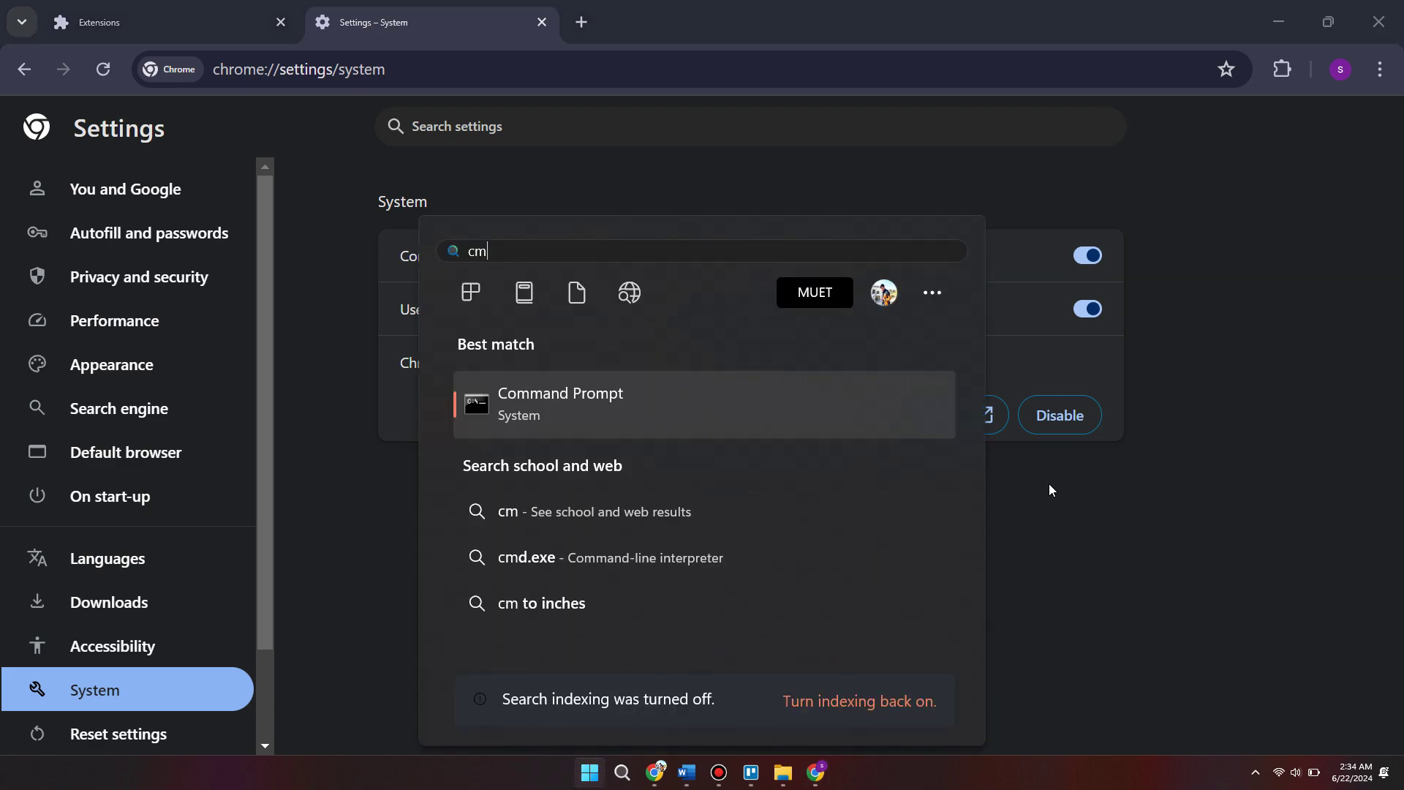
{"action": "type", "text": "d"}
{"action": "right_click", "coordinate": [633, 396]}
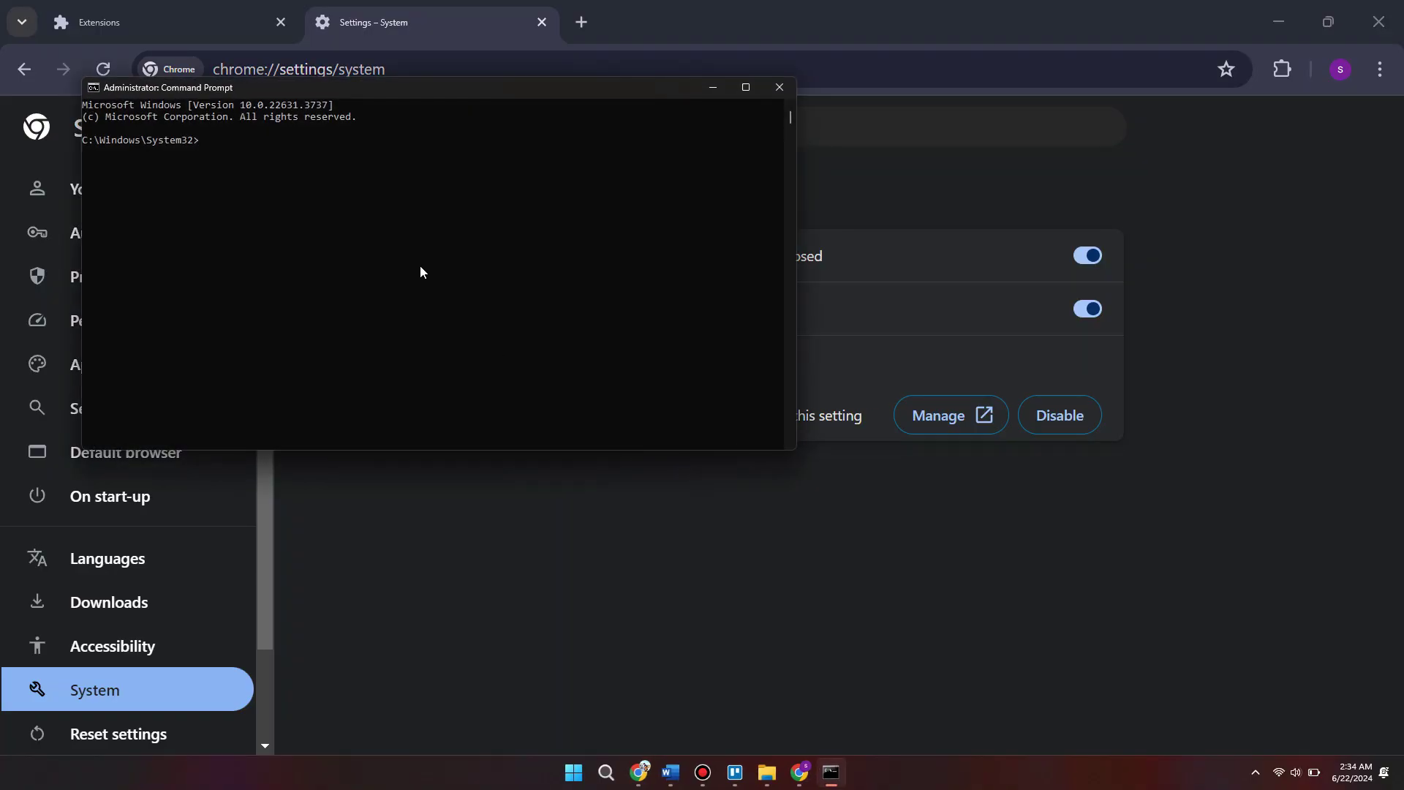
Flush the DNS cache with ipconfig /flushdns and reset Winsock with netsh winsock reset.
{"action": "type", "text": "ipconfig /flushdns"}
{"action": "key", "text": "Return"}
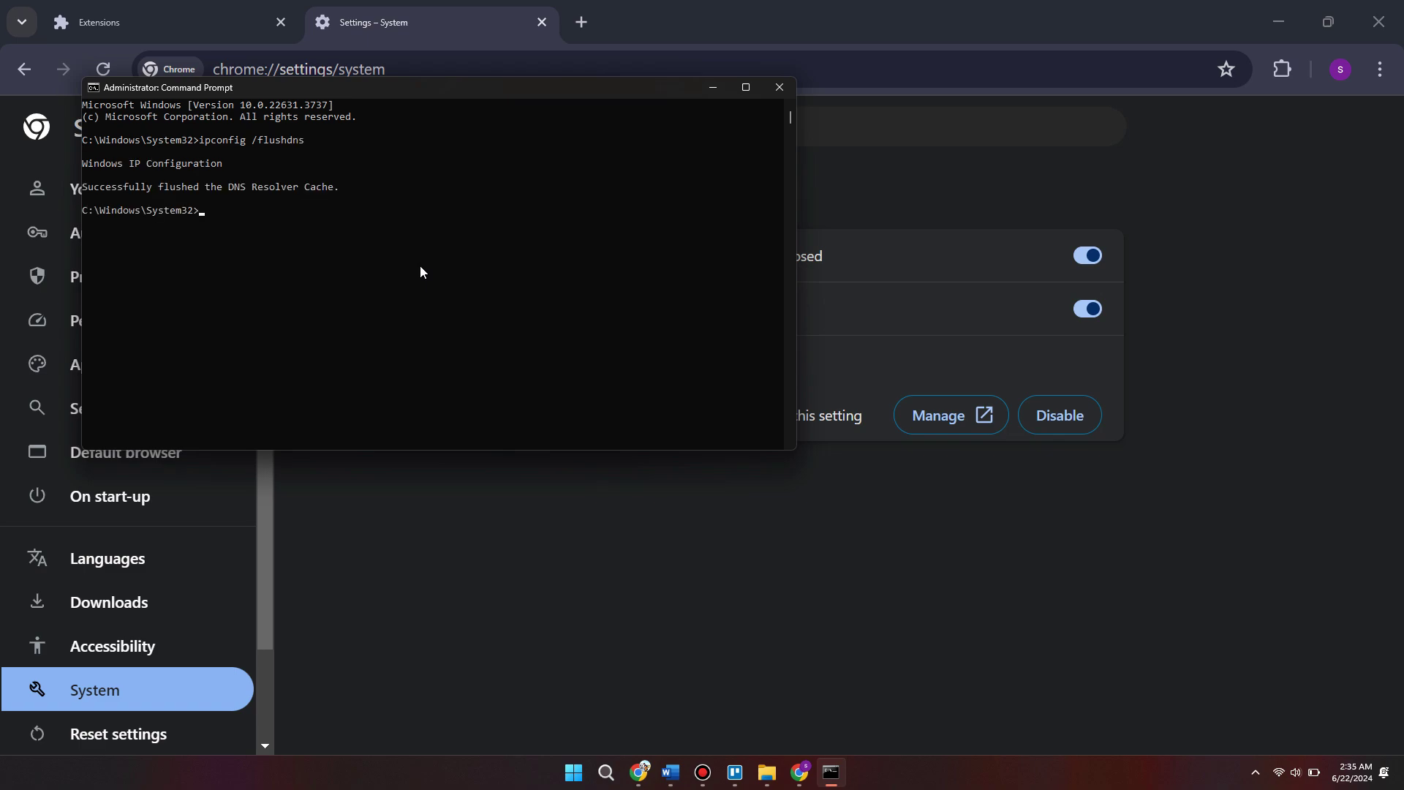
{"action": "type", "text": "netsh winsock reser"}
{"action": "key", "text": "Return"}
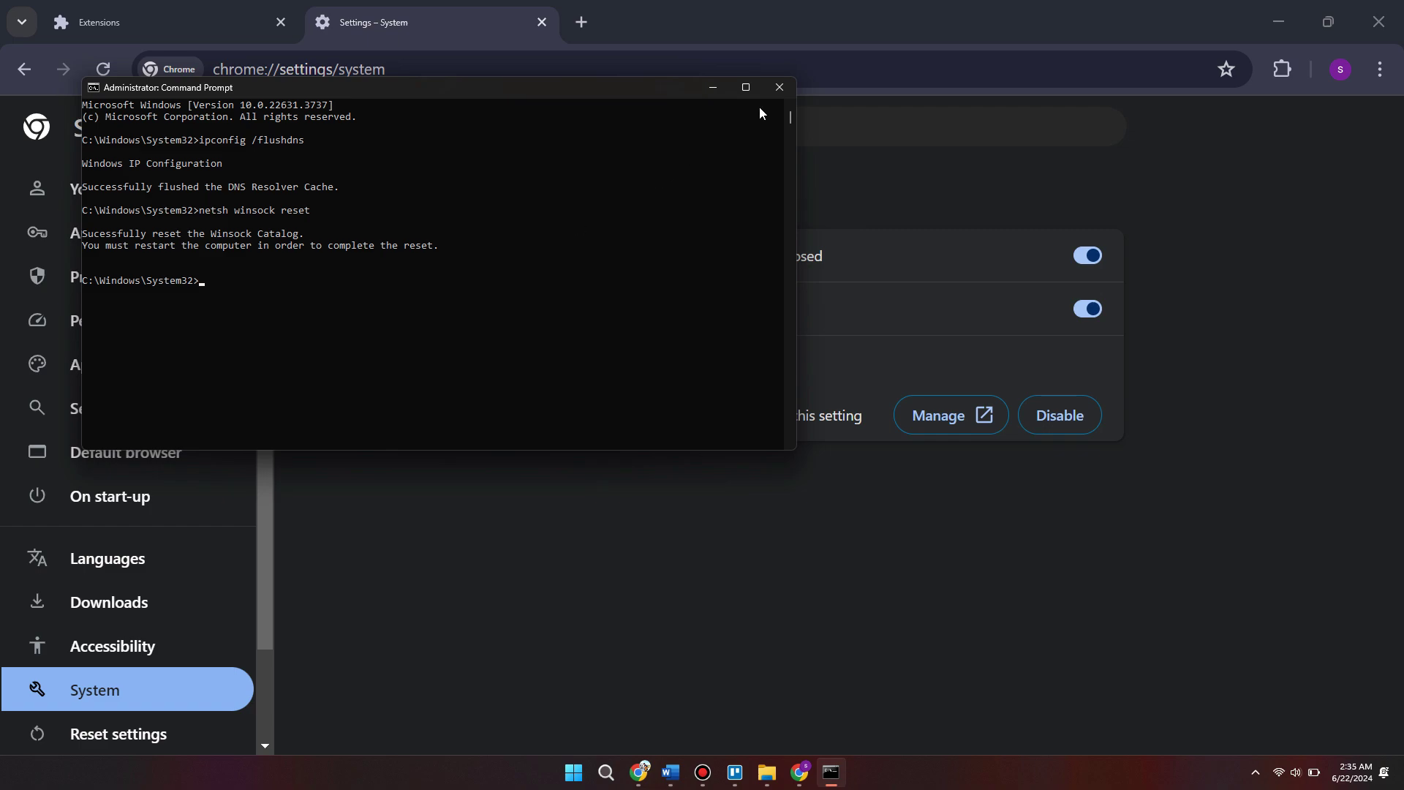
Close Command Prompt and open Control Panel's network status page, keeping Category view.
{"action": "left_click", "coordinate": [777, 89]}
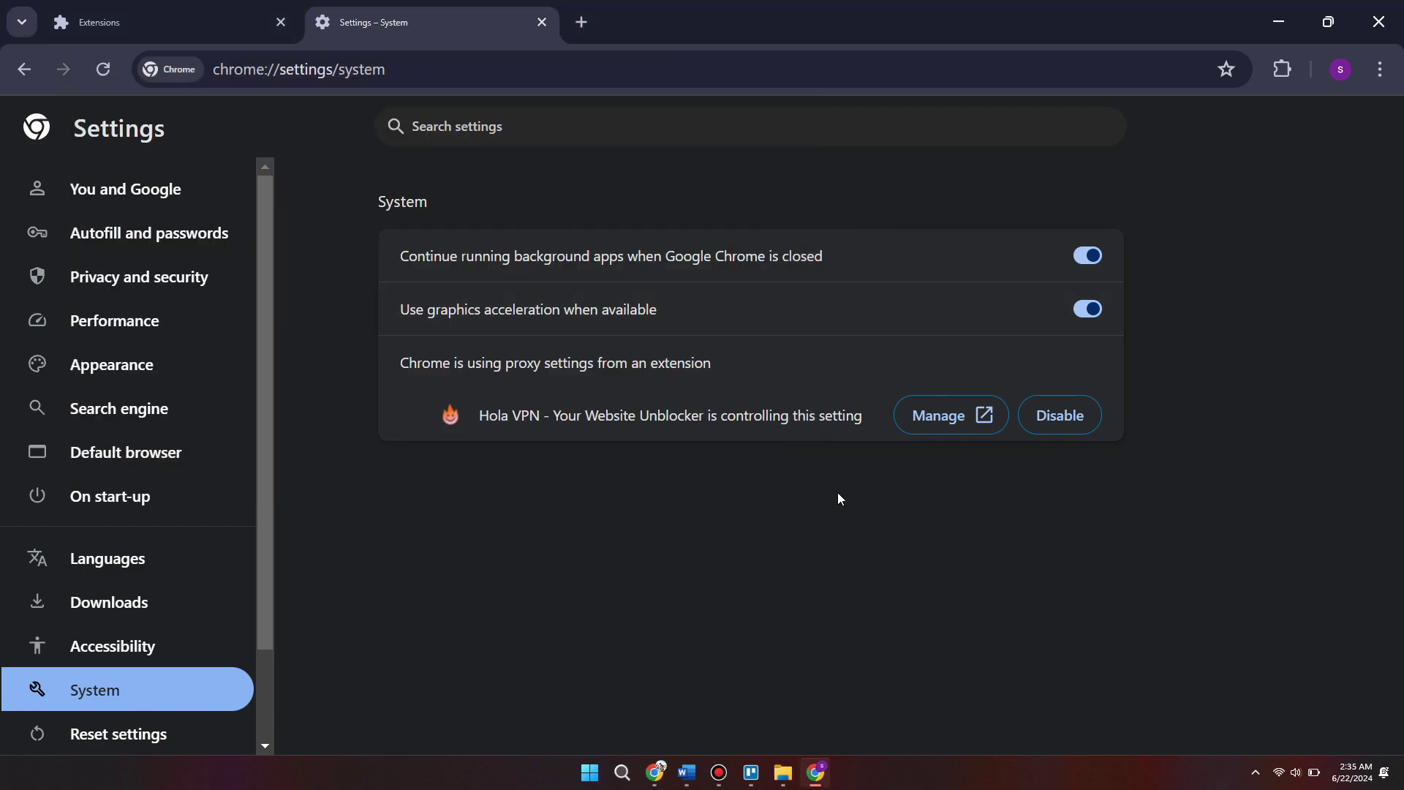
{"action": "key", "text": "super"}
{"action": "type", "text": "con"}
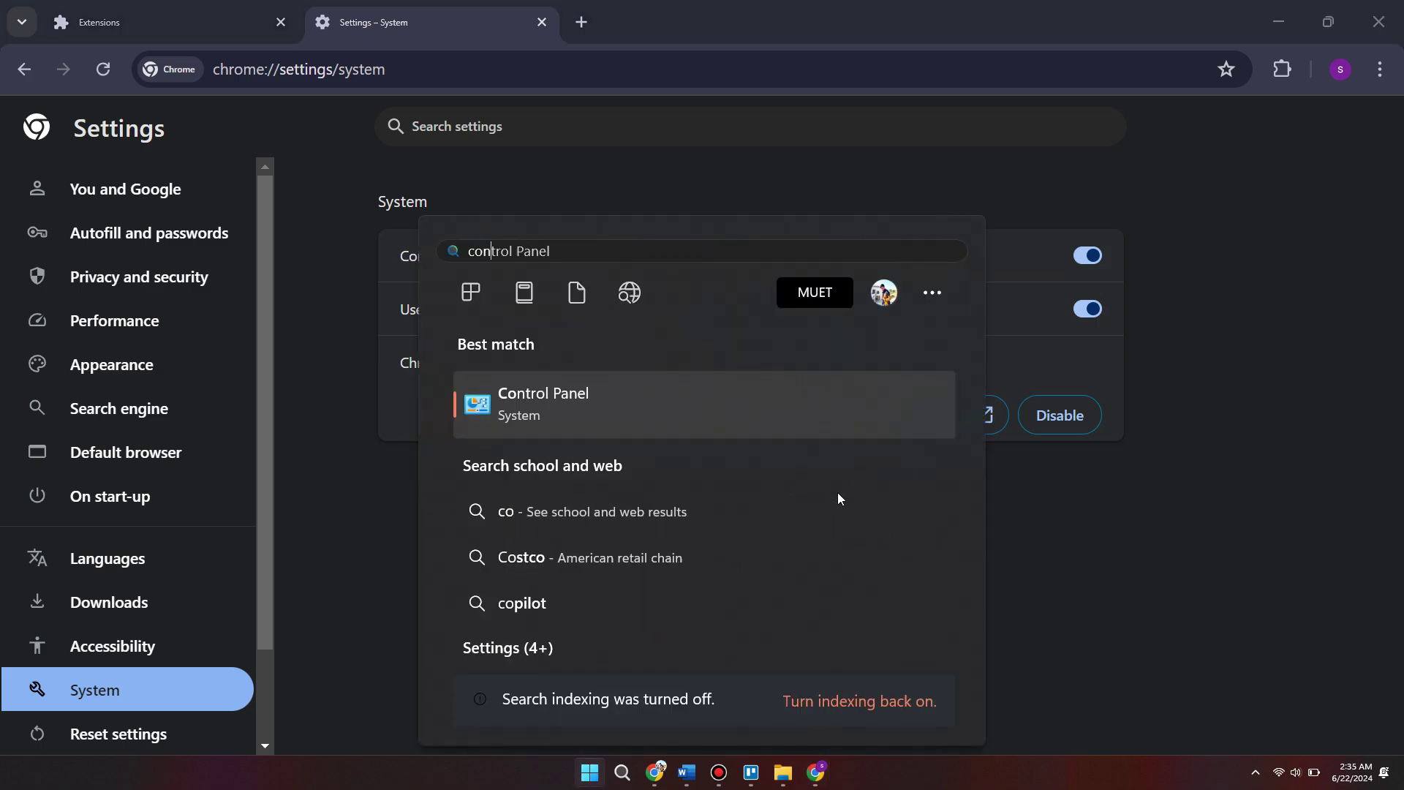
{"action": "left_click", "coordinate": [592, 421]}
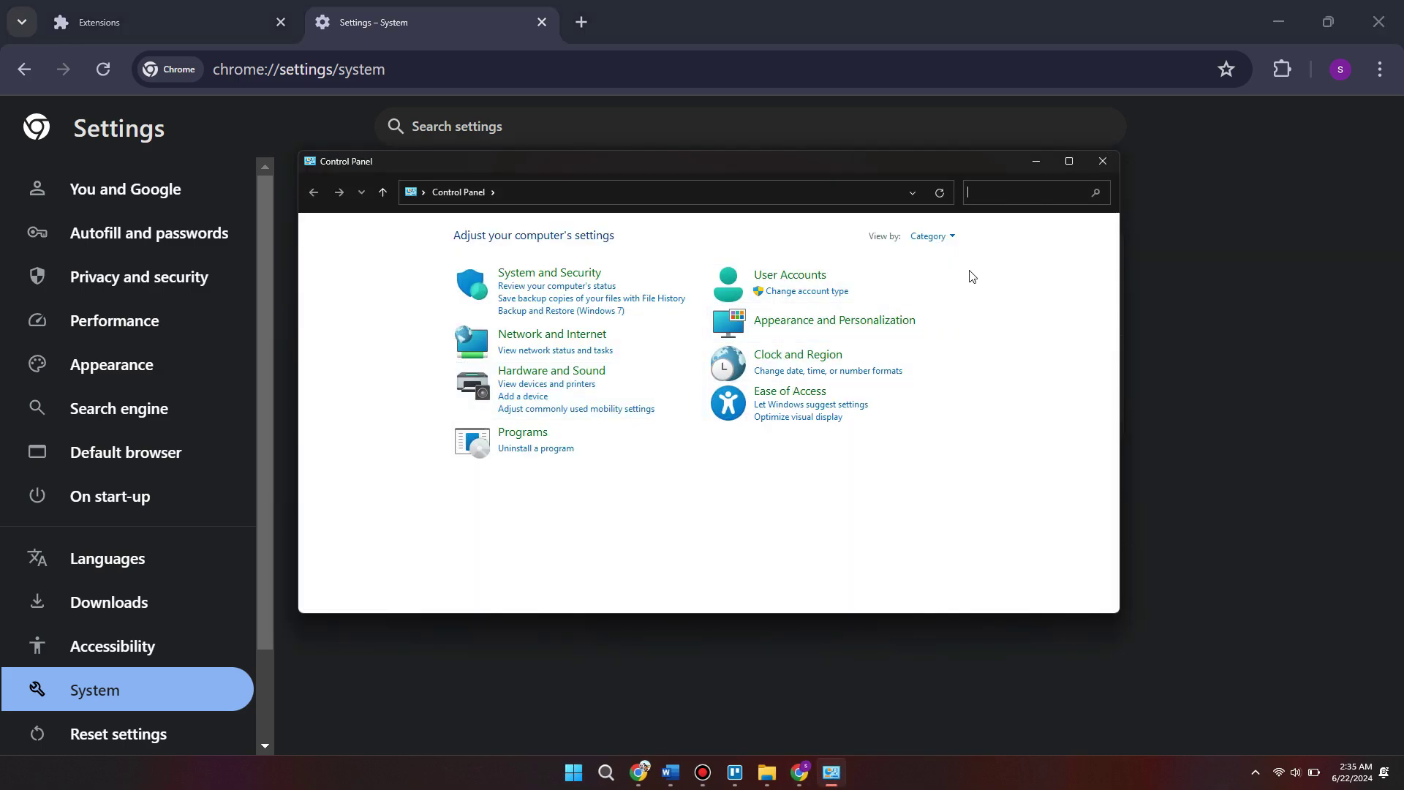
{"action": "left_click", "coordinate": [932, 235]}
{"action": "left_click", "coordinate": [951, 257]}
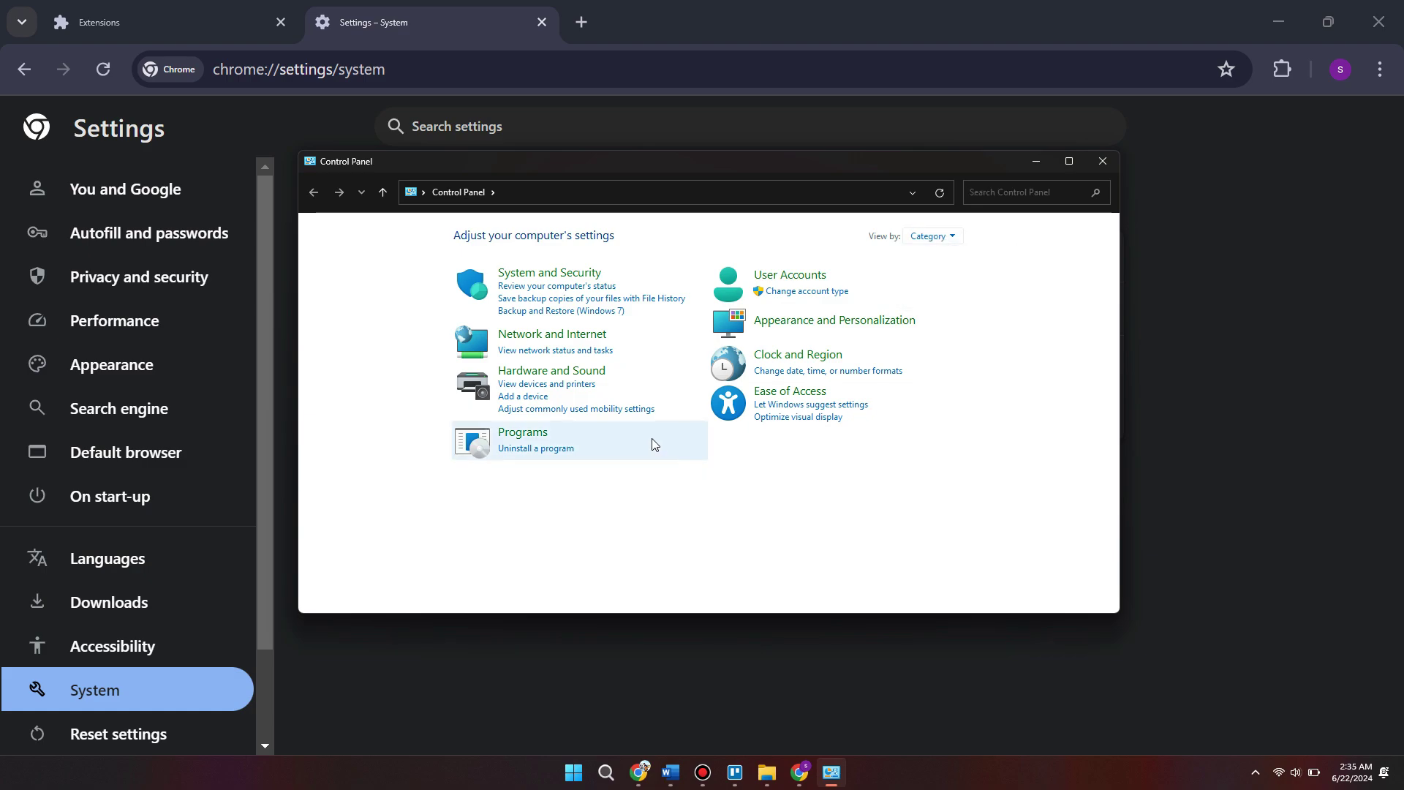
{"action": "left_click", "coordinate": [549, 351]}
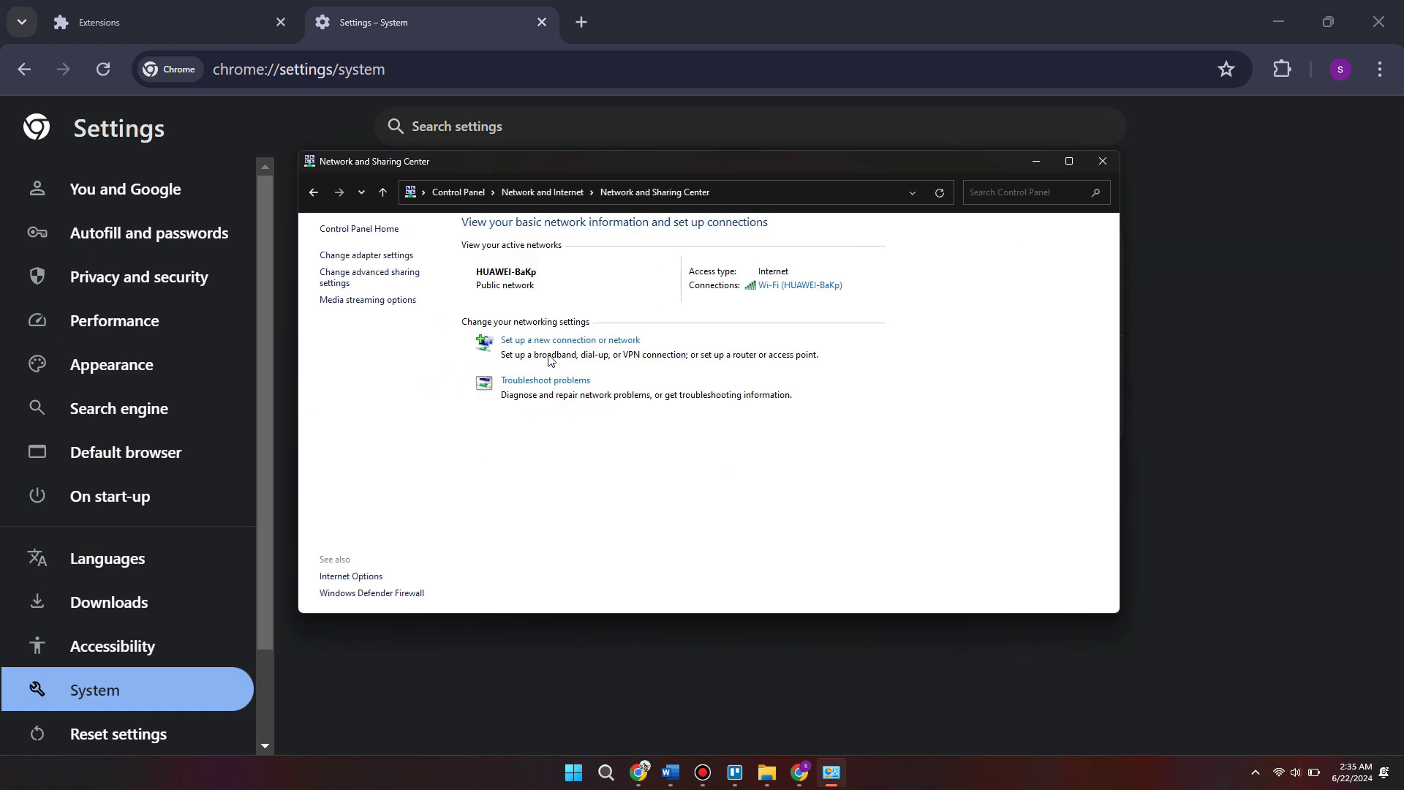
Open the Wi-Fi adapter's Properties from the Network Connections list.
{"action": "left_click", "coordinate": [356, 260]}
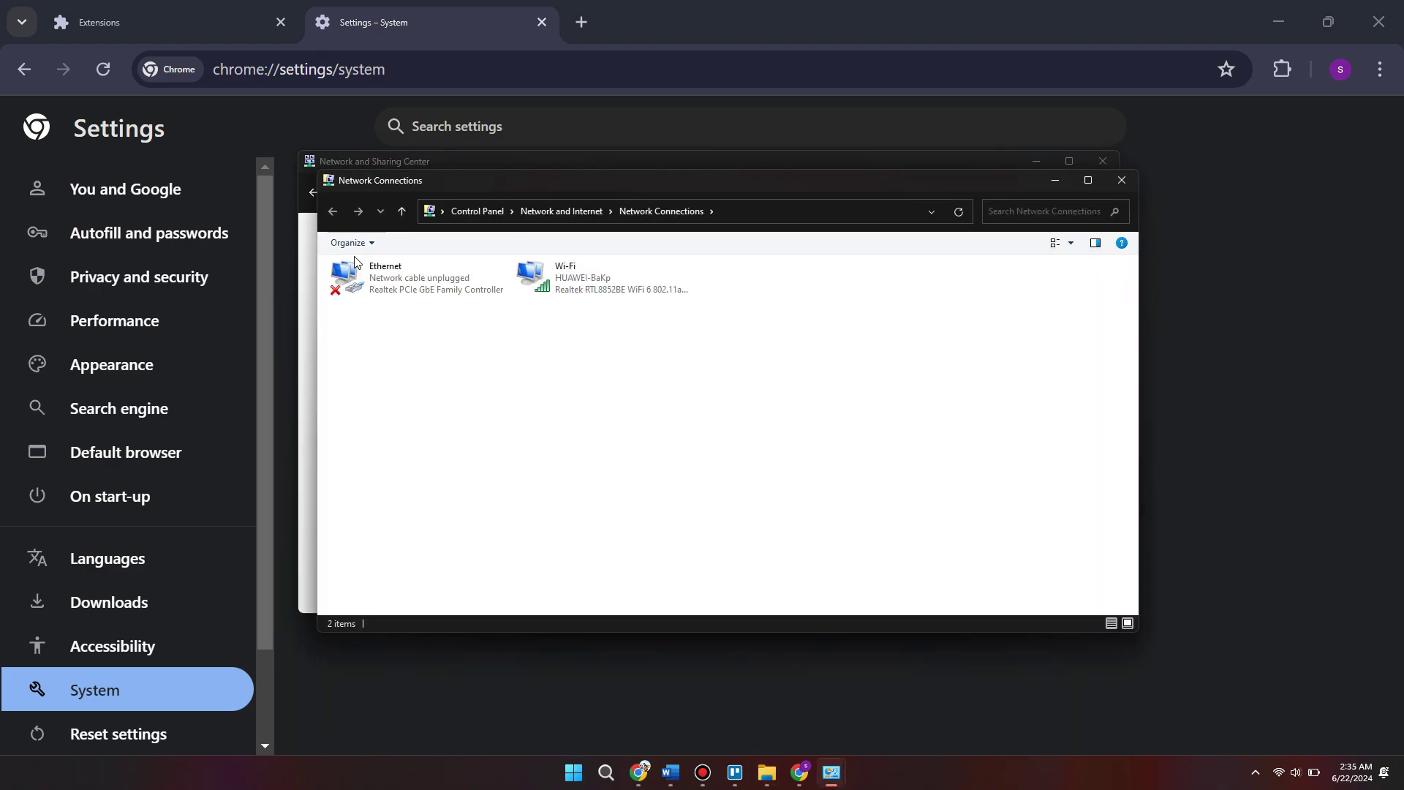
{"action": "left_click", "coordinate": [581, 288]}
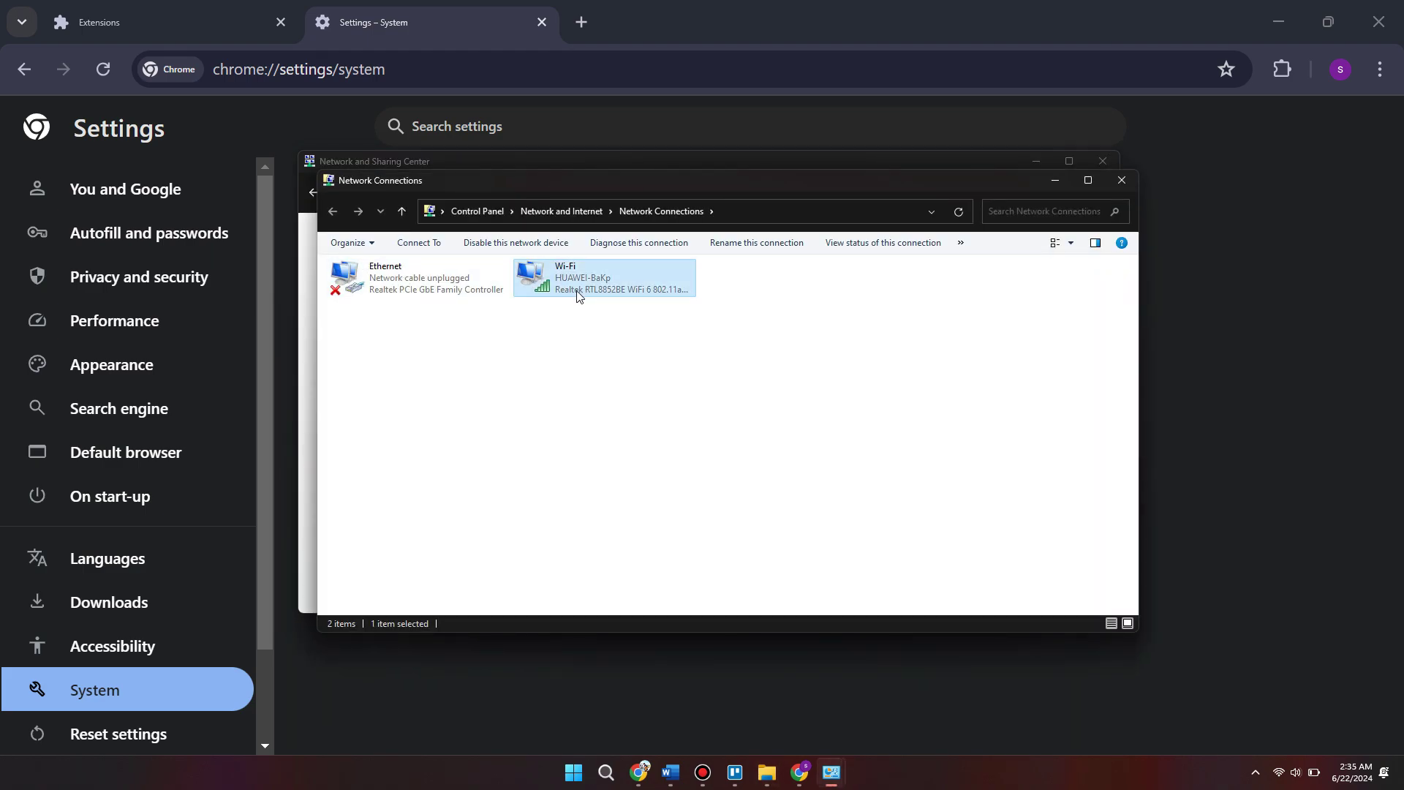
{"action": "right_click", "coordinate": [566, 293]}
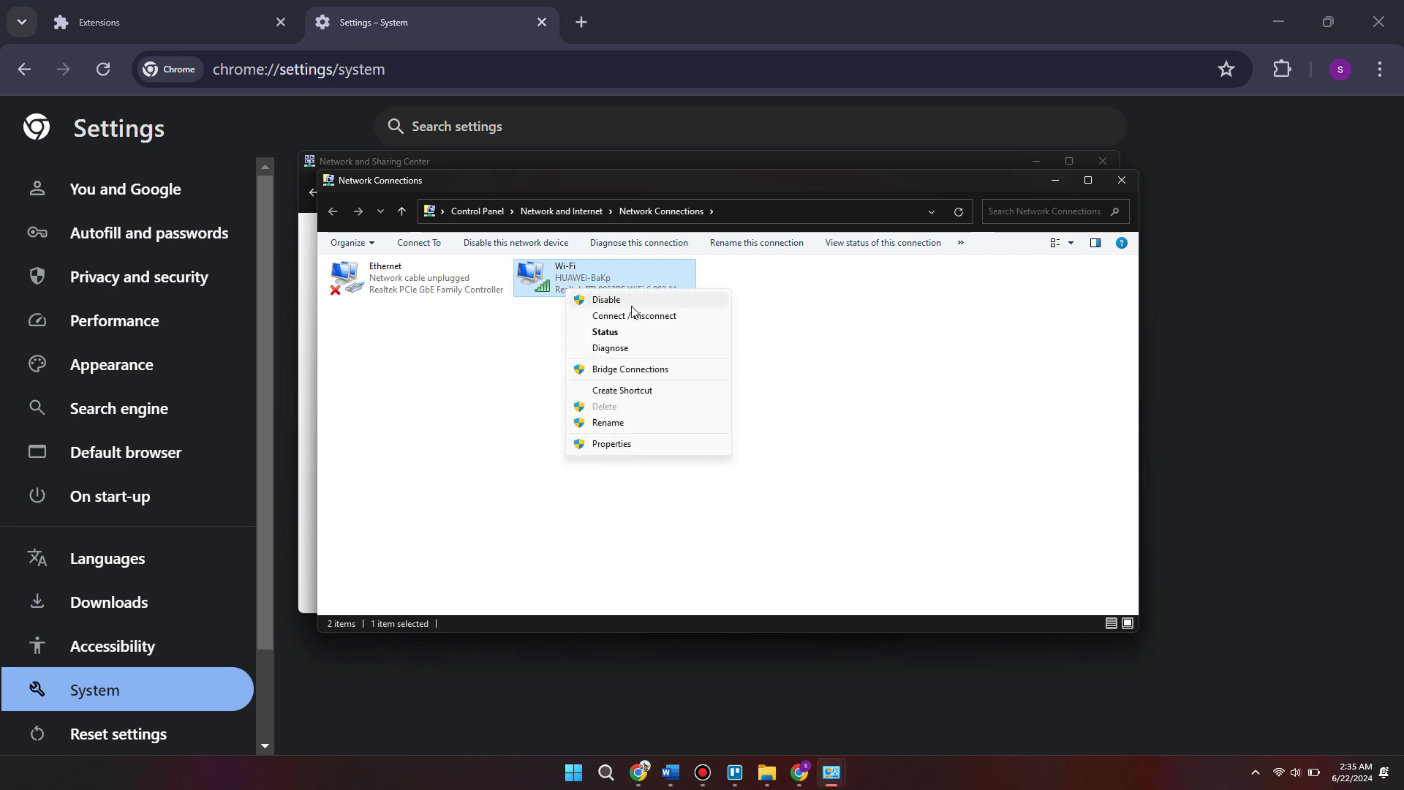
{"action": "left_click", "coordinate": [620, 445]}
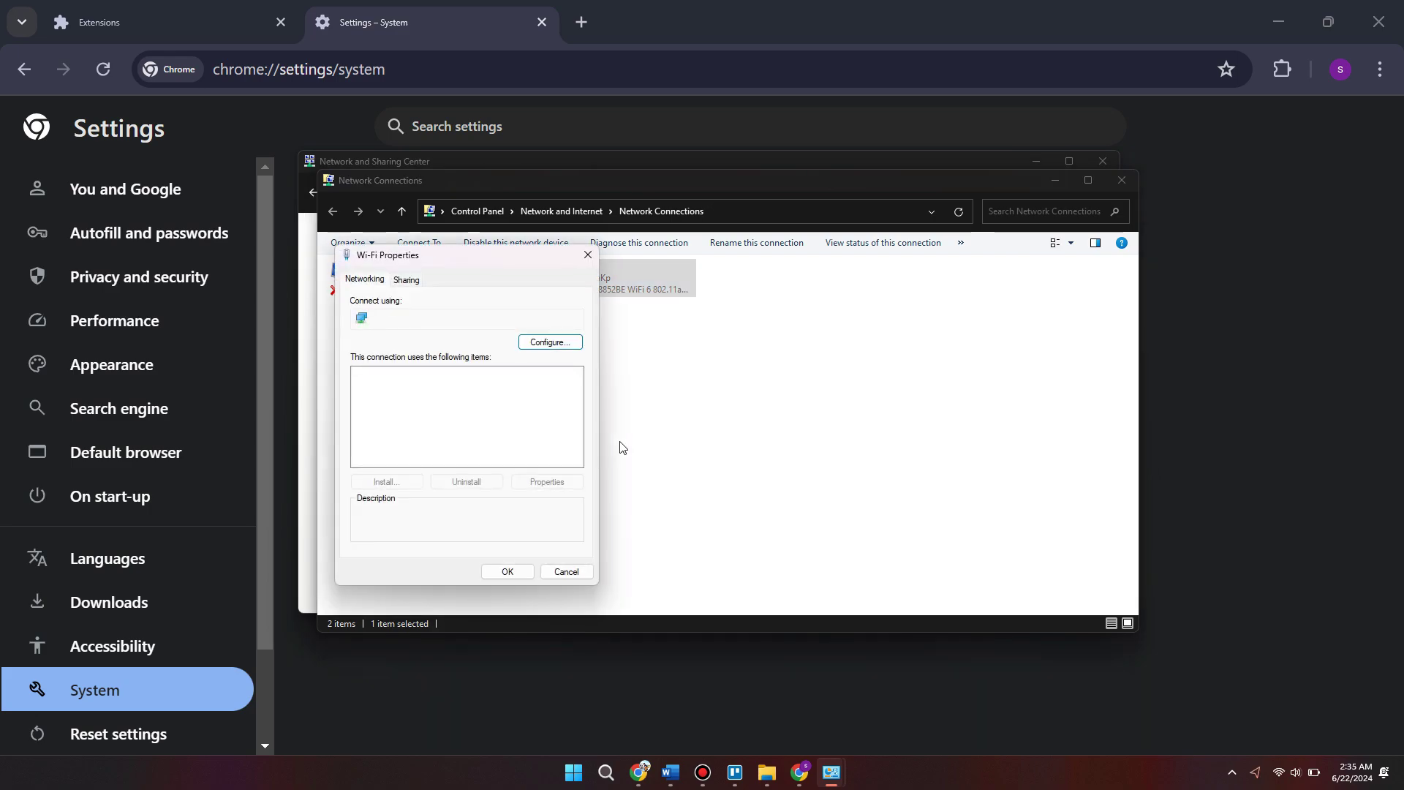
Set Wi-Fi's IPv4 DNS servers to 8.8.8.8 (preferred) and 8.8.4.4 (alternate), then close Wi-Fi Properties.
{"action": "left_click", "coordinate": [477, 412]}
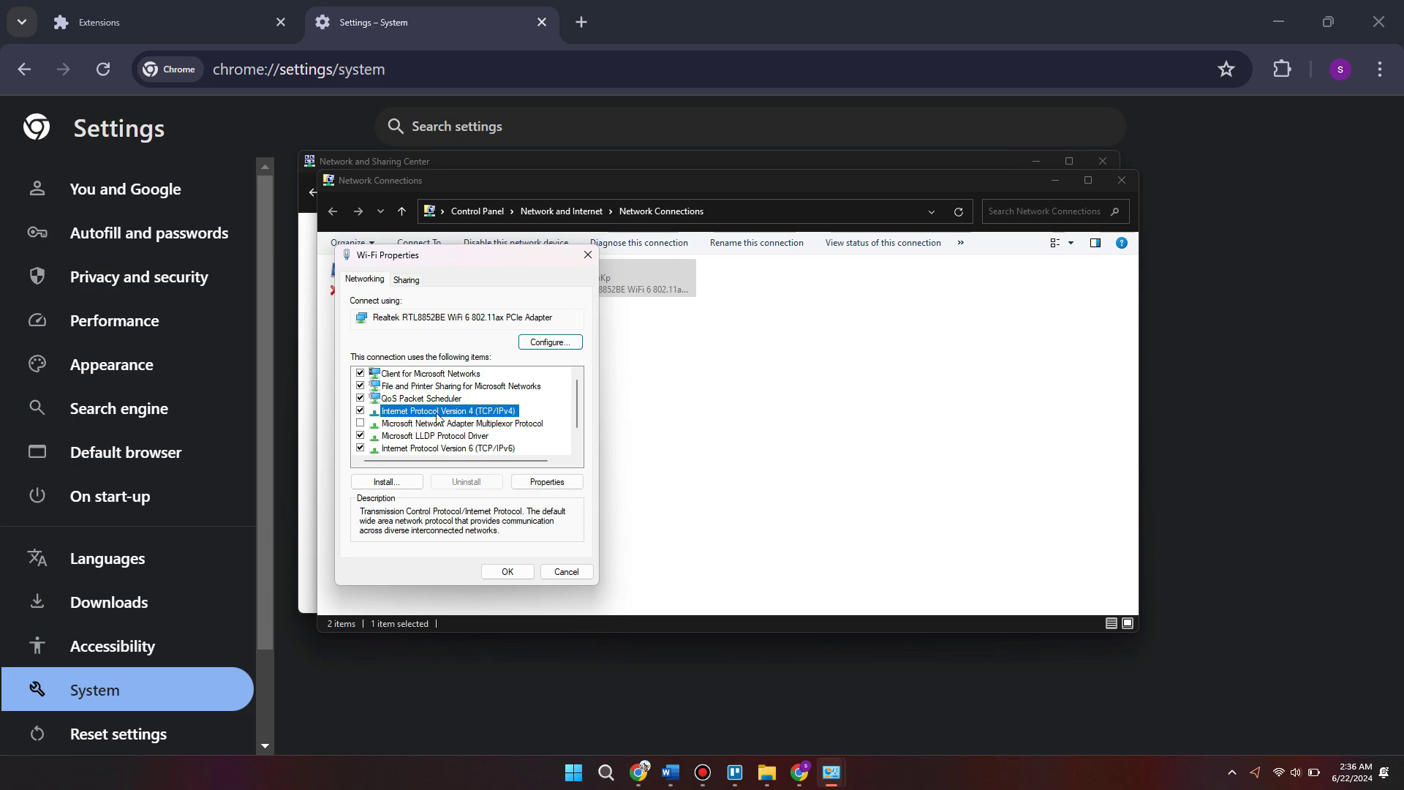
{"action": "left_click", "coordinate": [575, 480]}
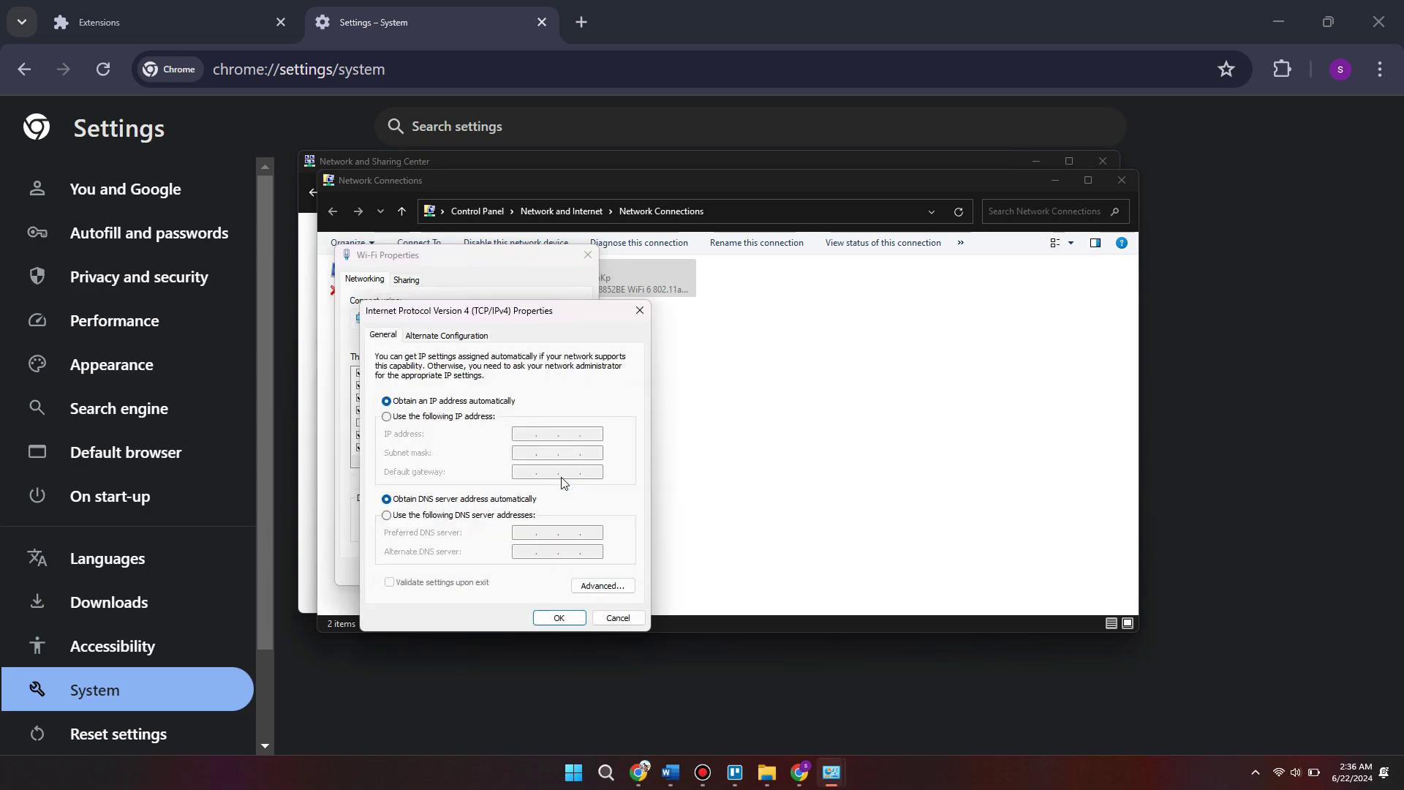
{"action": "left_click", "coordinate": [387, 515]}
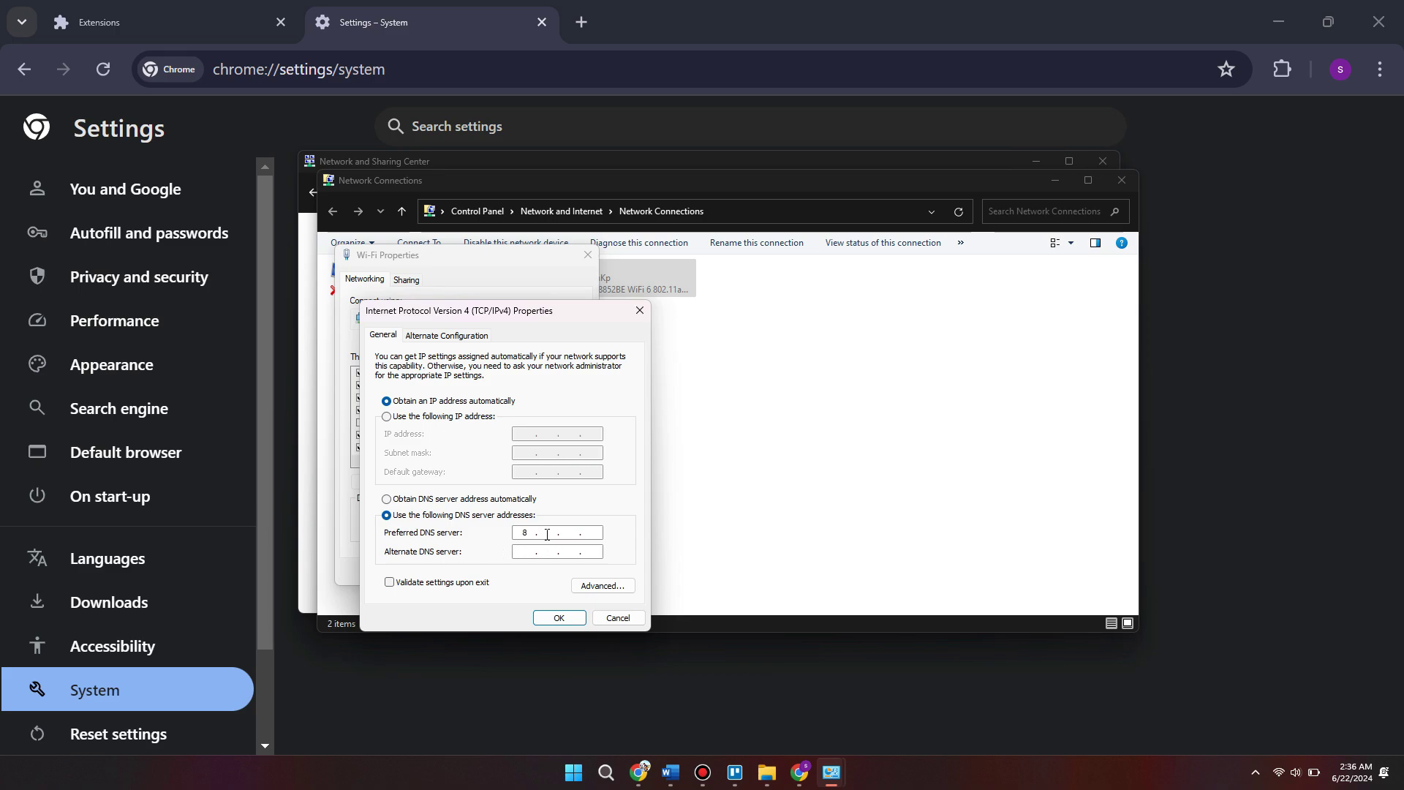
{"action": "type", "text": "8.8.8.8"}
{"action": "left_click", "coordinate": [524, 553]}
{"action": "type", "text": "8.8.4.4"}
{"action": "left_click", "coordinate": [557, 619]}
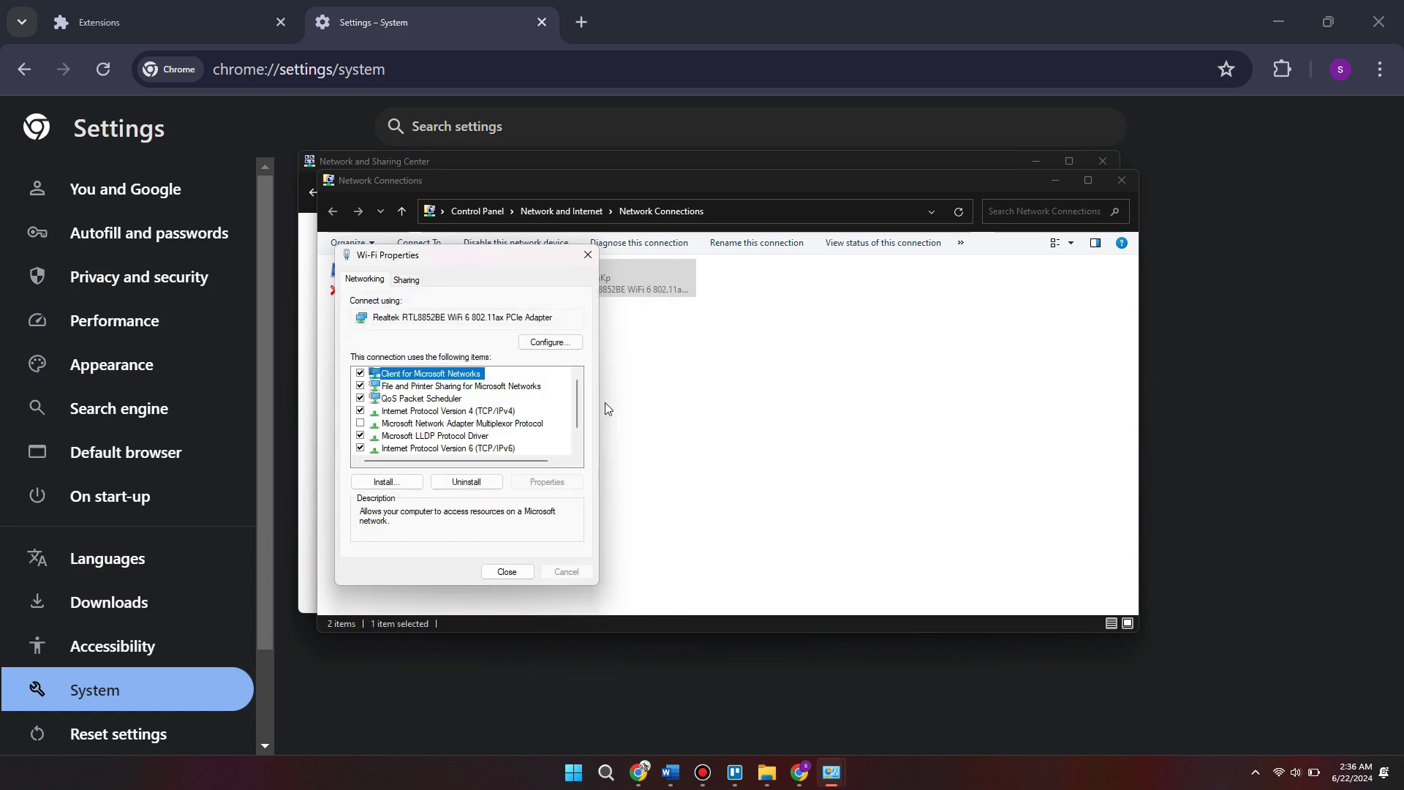
{"action": "left_click", "coordinate": [587, 255]}
{"action": "left_click", "coordinate": [1137, 181]}
{"action": "left_click", "coordinate": [1104, 162]}
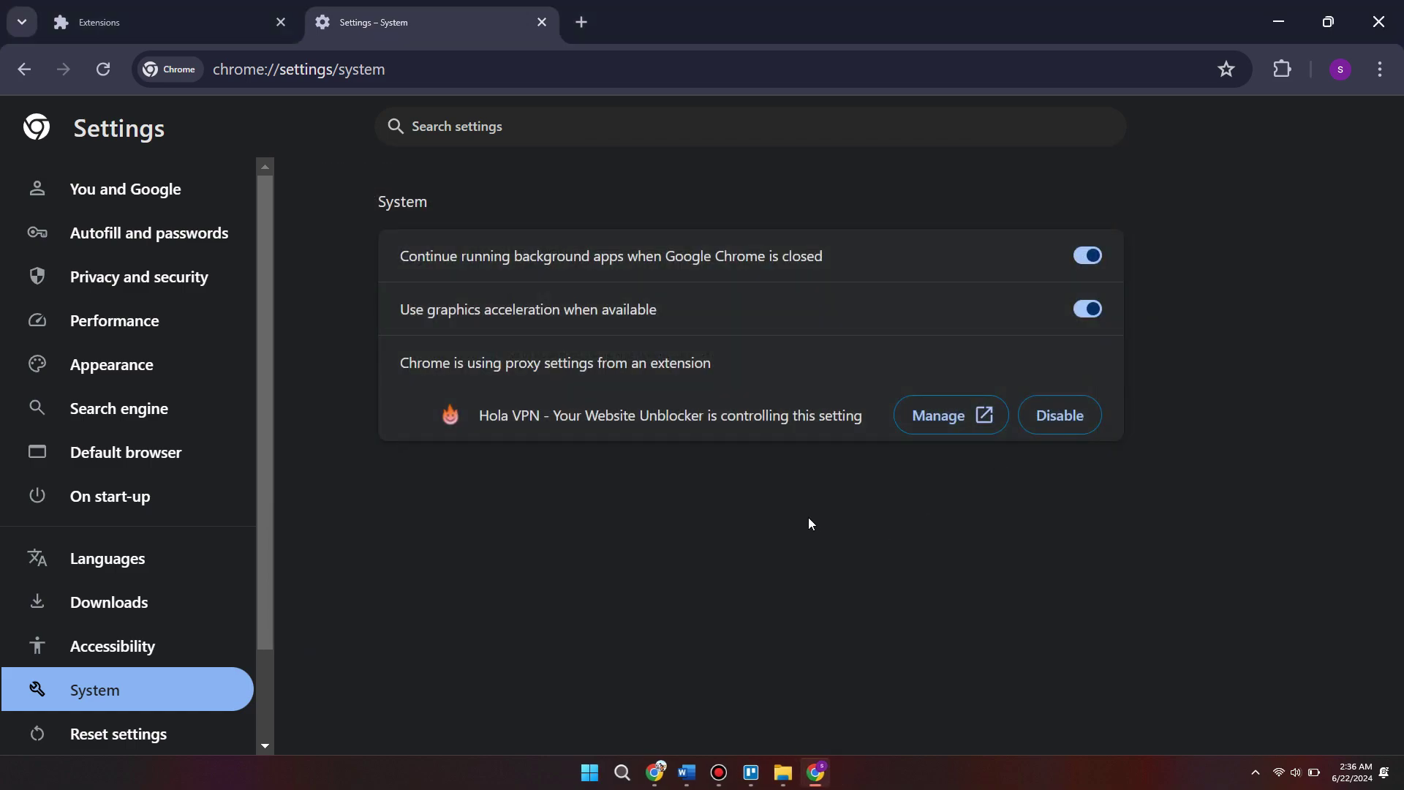
{"action": "key", "text": "super"}
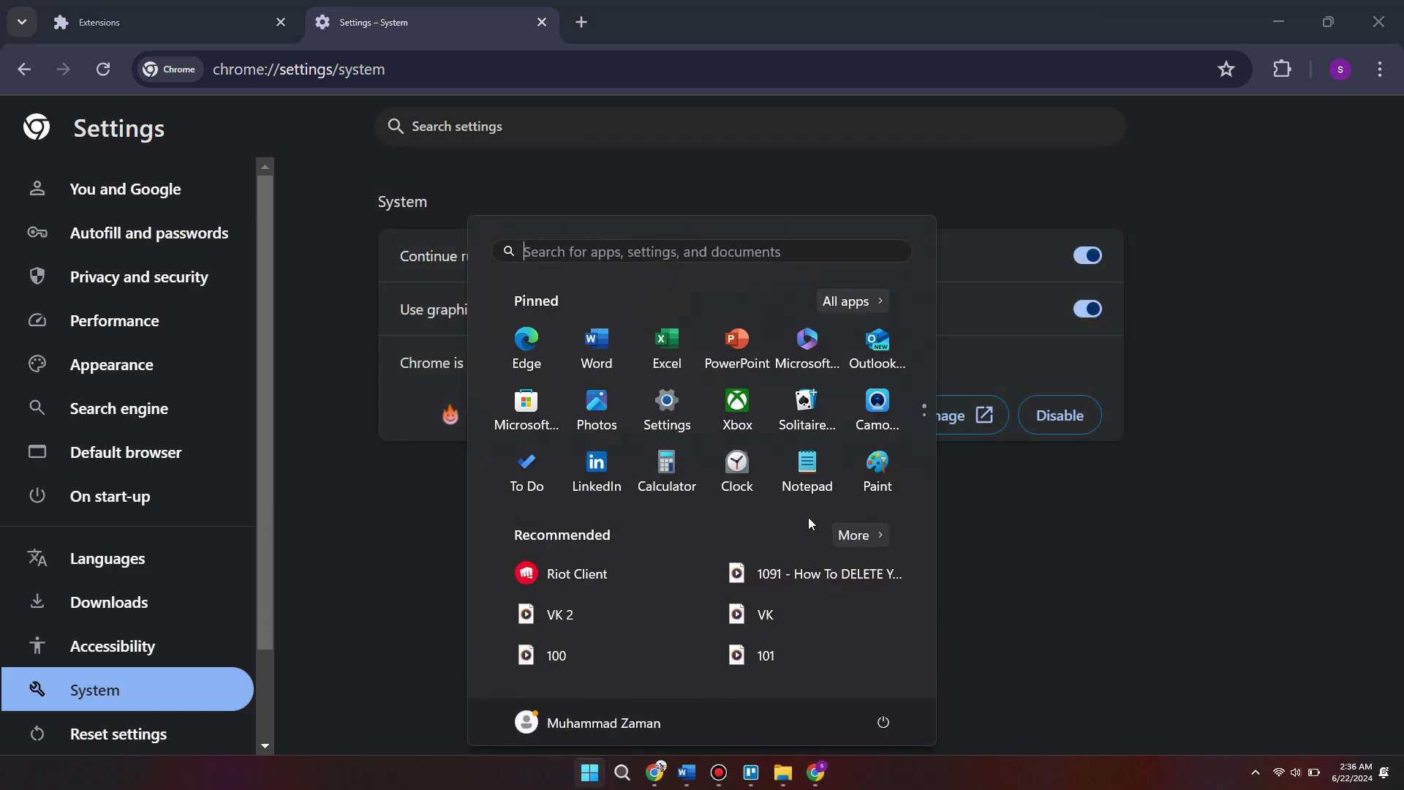
{"action": "type", "text": "task"}
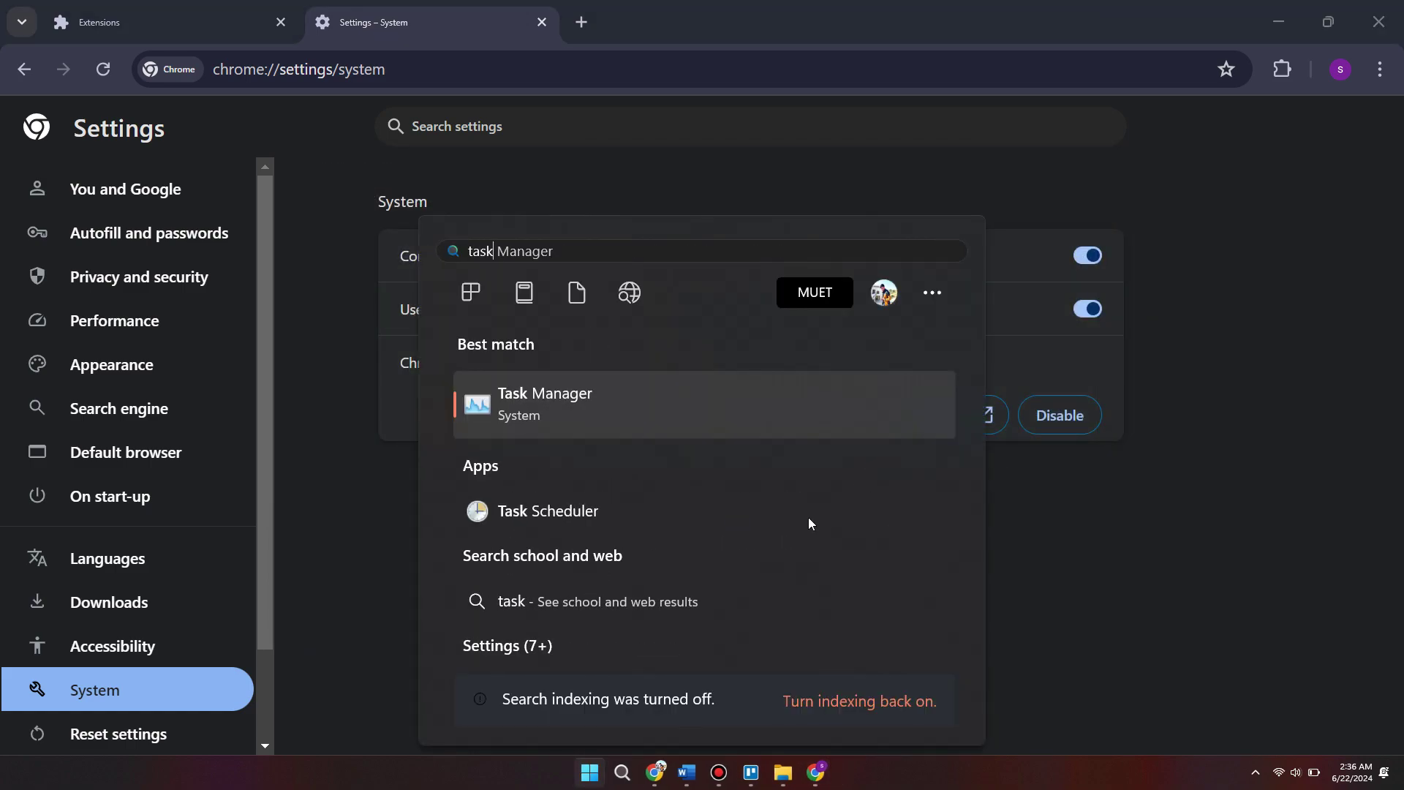
{"action": "left_click", "coordinate": [558, 407]}
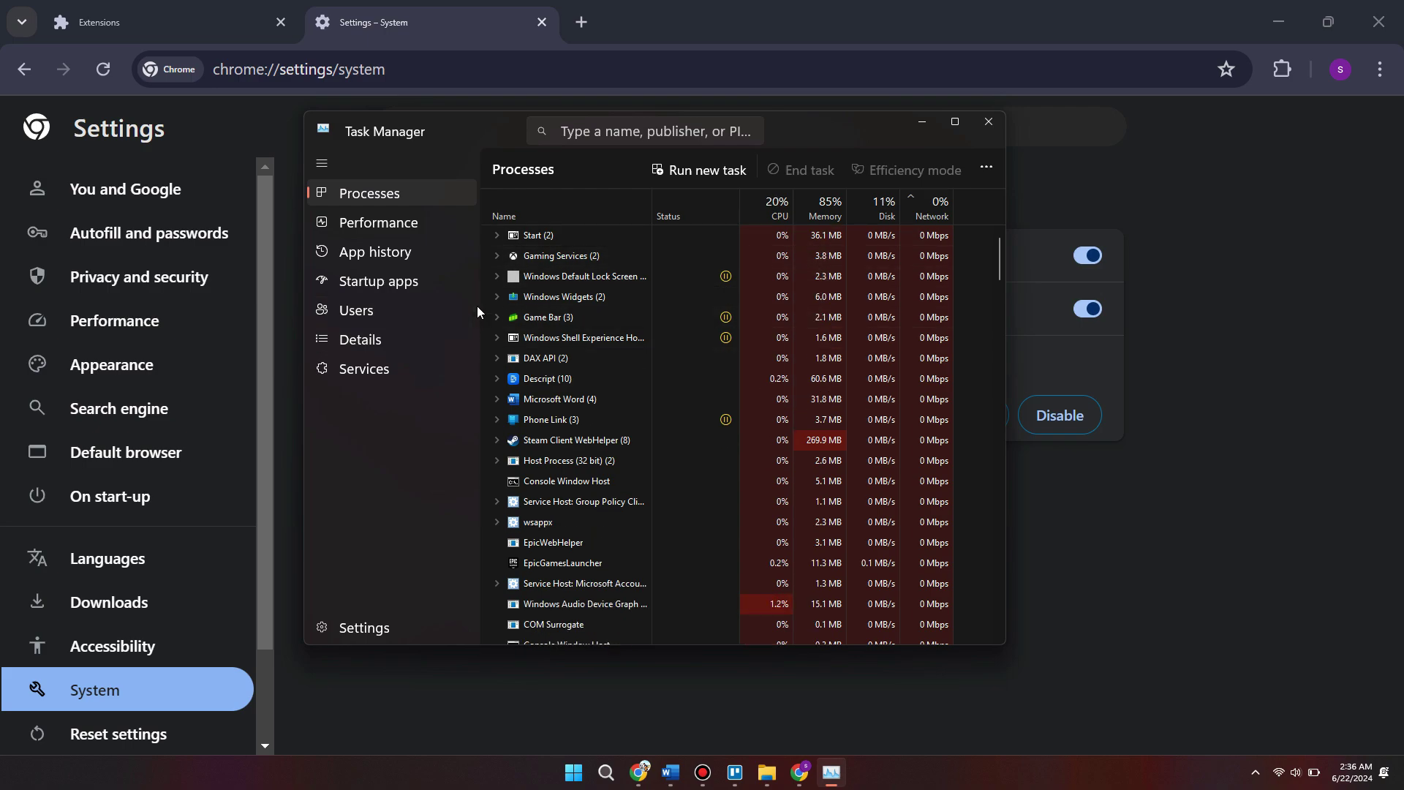
{"action": "right_click", "coordinate": [550, 299]}
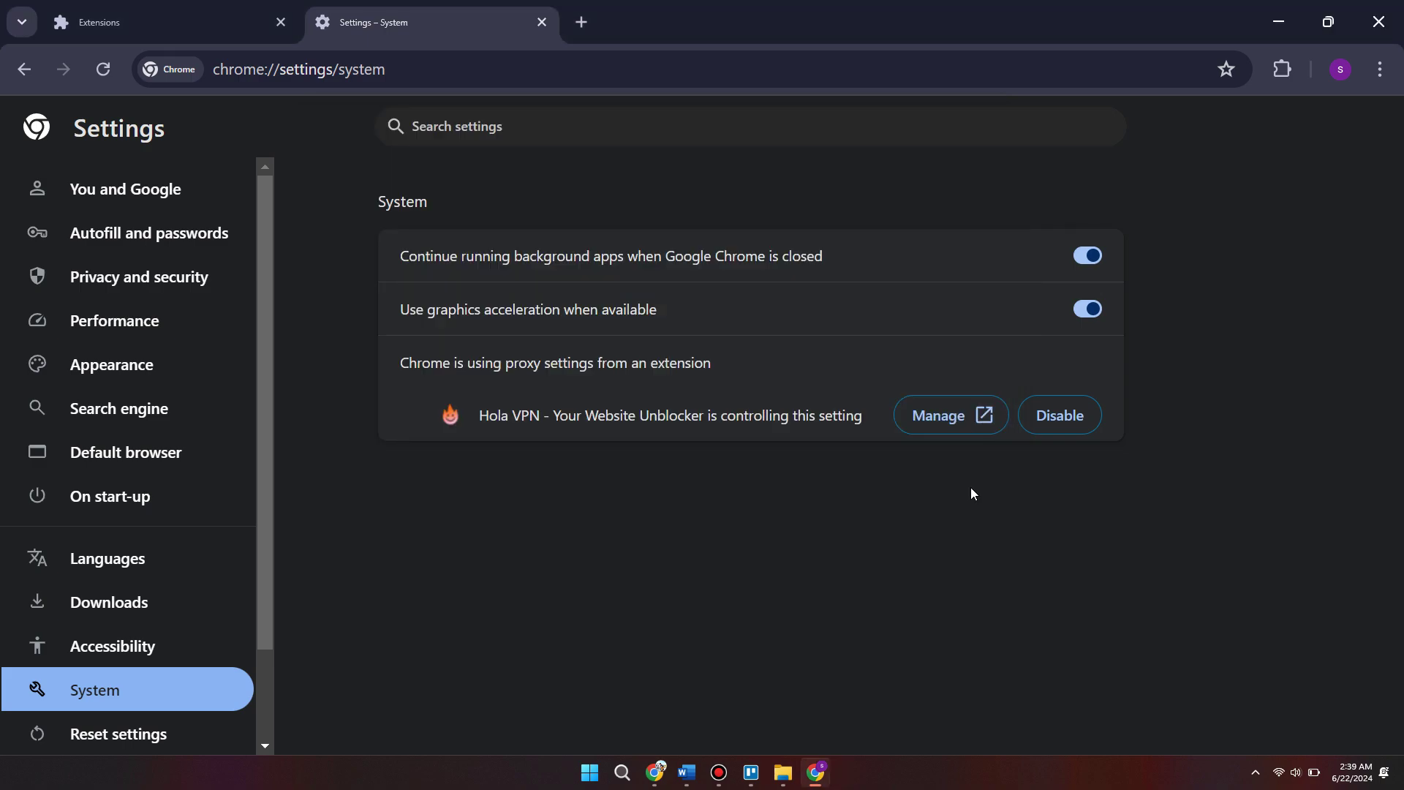
Bring up Chrome's main menu to reach Settings.
{"action": "left_click", "coordinate": [1380, 69]}
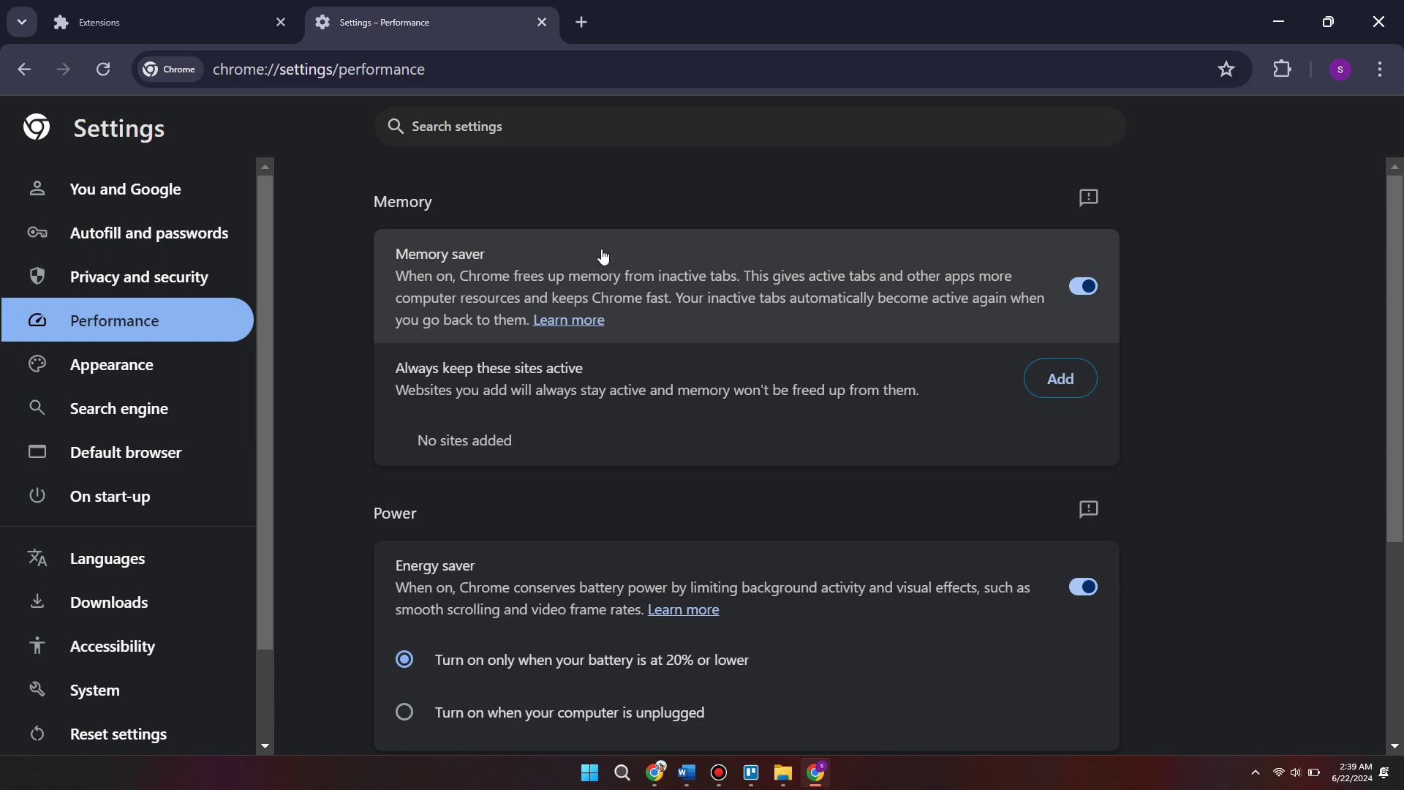
On the Security settings page, try Enhanced protection, then return Safe Browsing to Standard protection.
{"action": "left_click", "coordinate": [154, 277]}
{"action": "scroll", "coordinate": [417, 449], "scroll_direction": "down", "scroll_amount": 3}
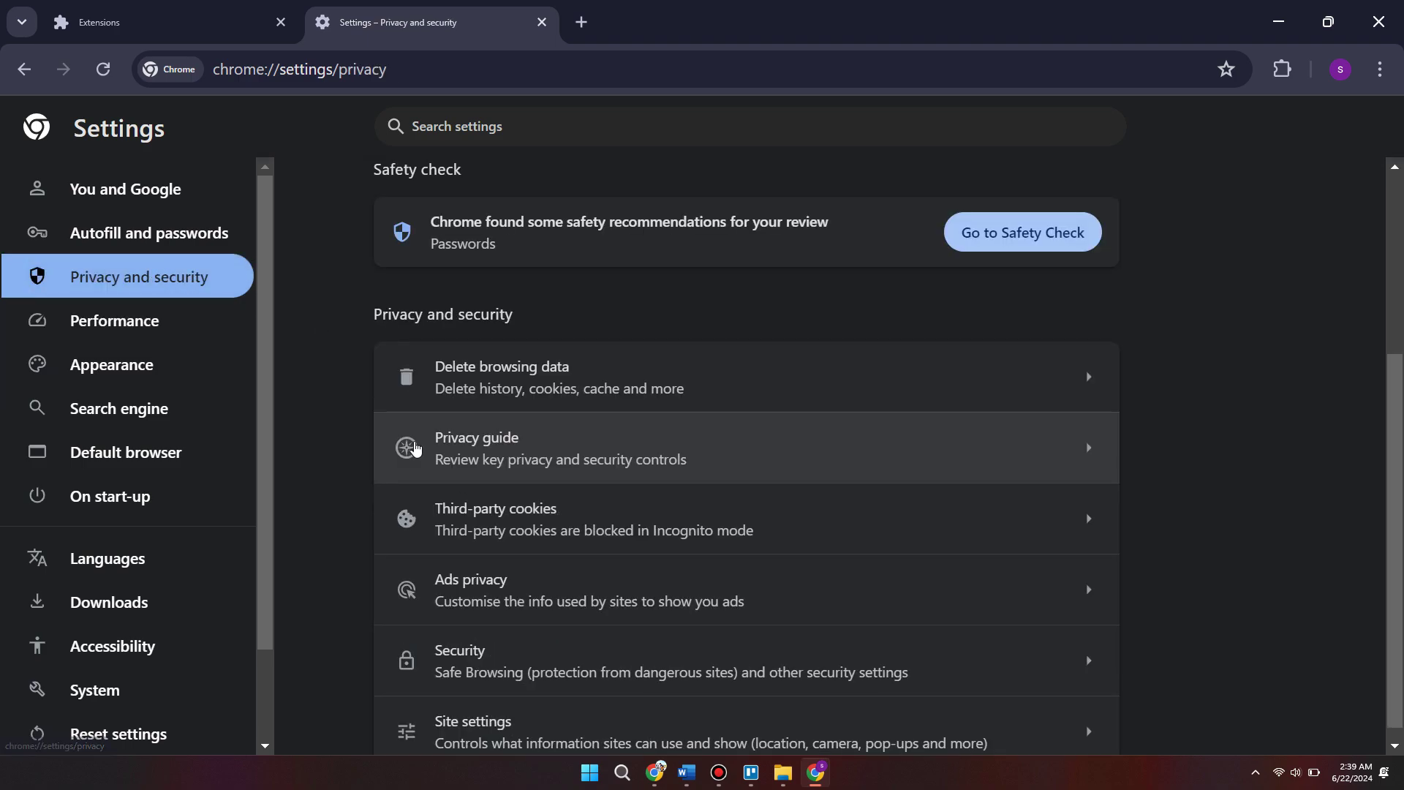
{"action": "left_click", "coordinate": [525, 655]}
{"action": "scroll", "coordinate": [517, 547], "scroll_direction": "down", "scroll_amount": 3}
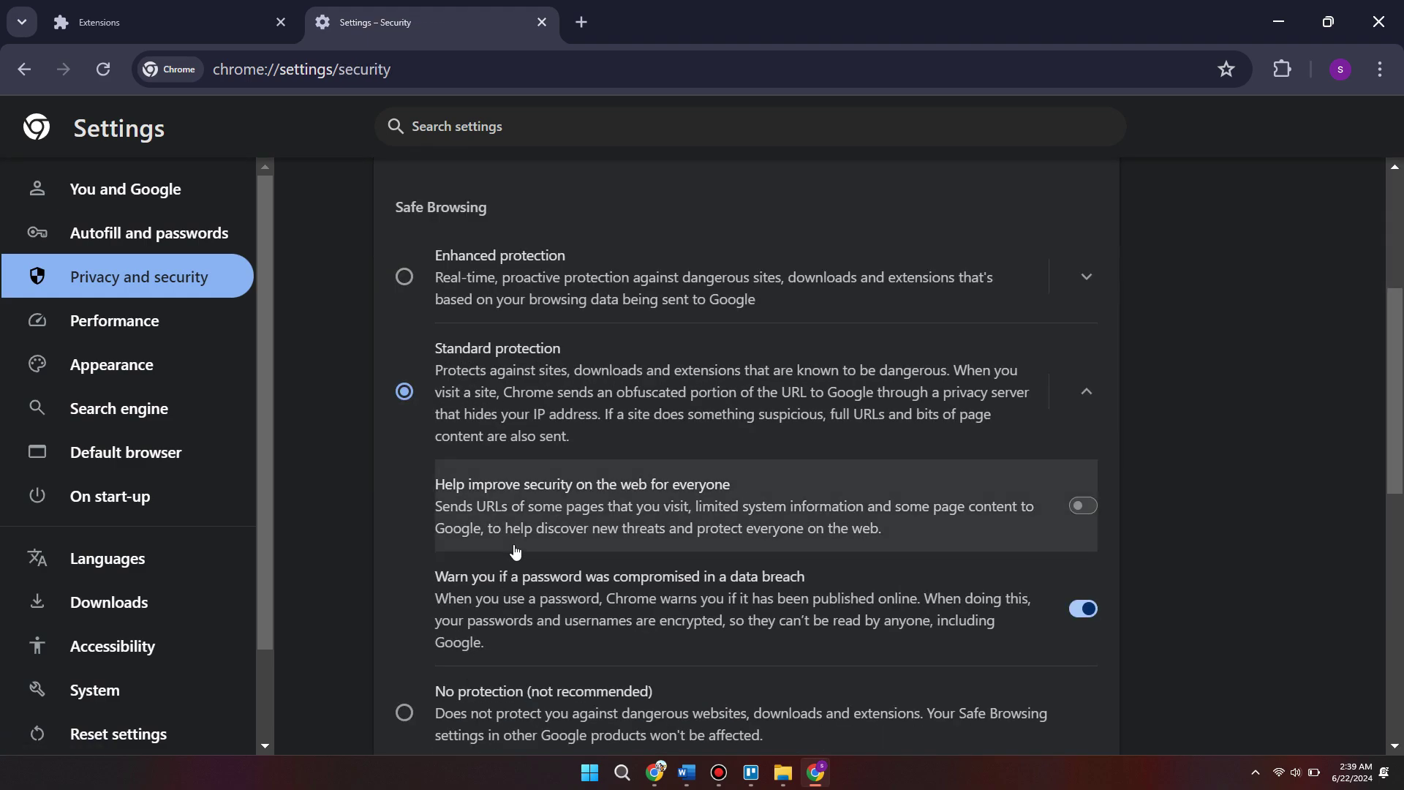
{"action": "left_click", "coordinate": [405, 278]}
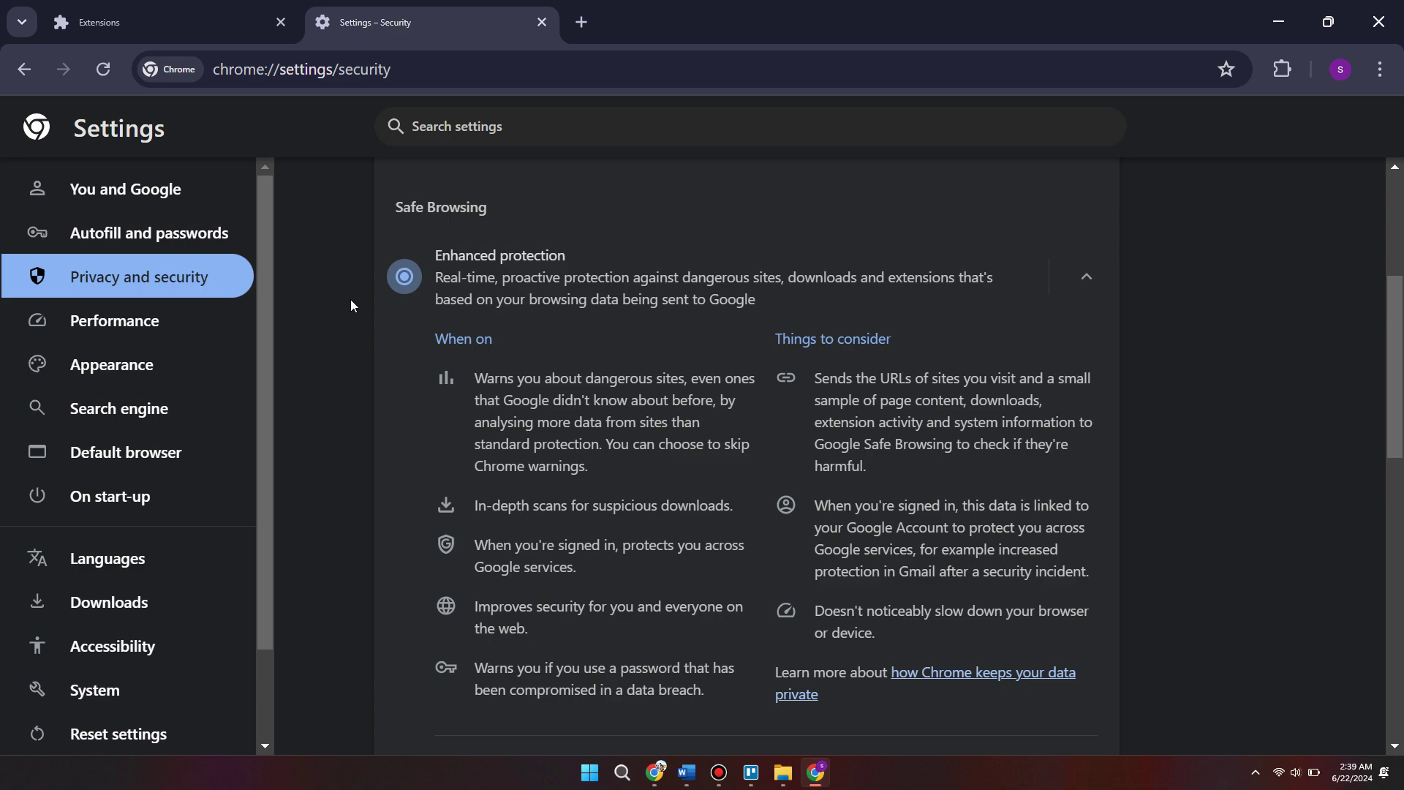
{"action": "key", "text": "Down"}
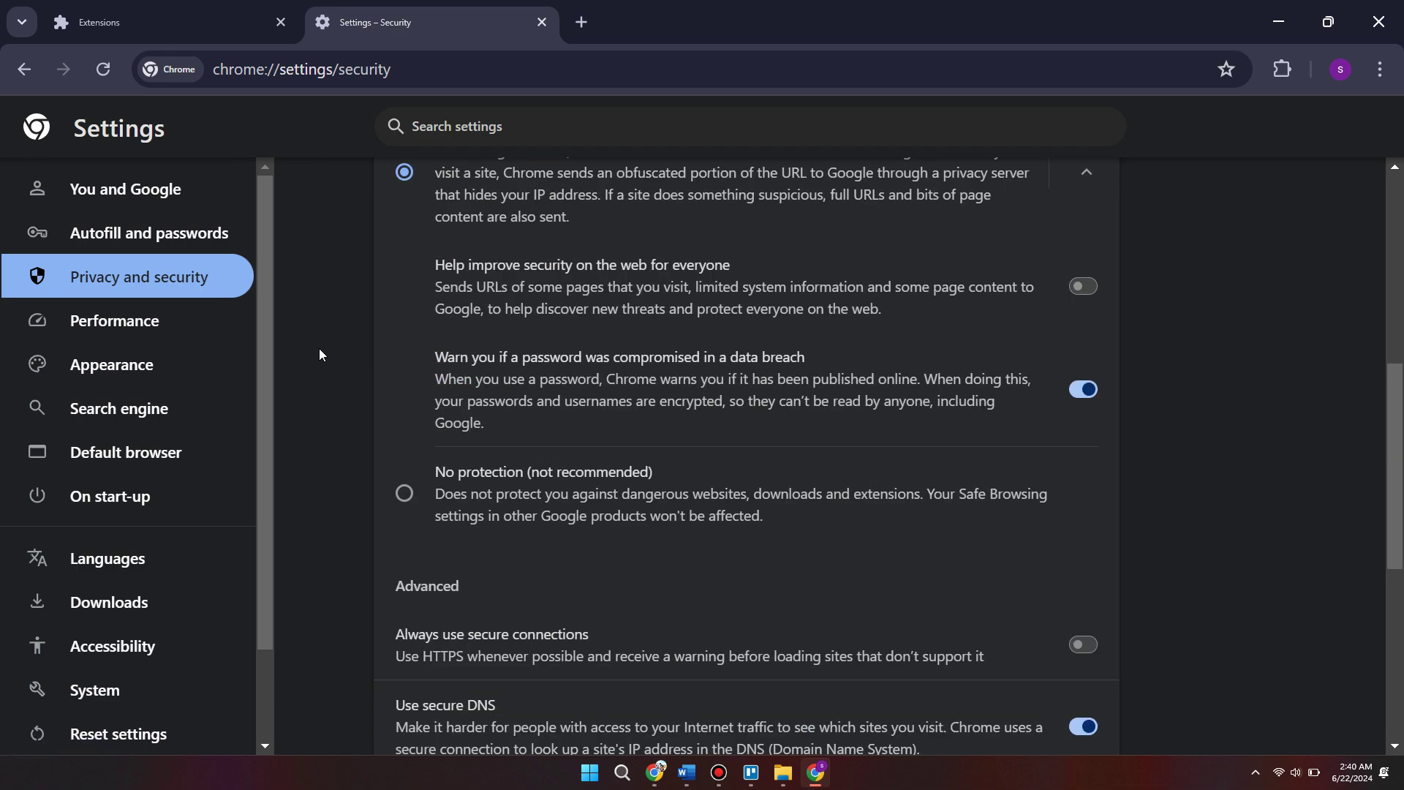
Delete the last hour of browsing history, cookies and cached images and files.
{"action": "left_click", "coordinate": [1380, 69]}
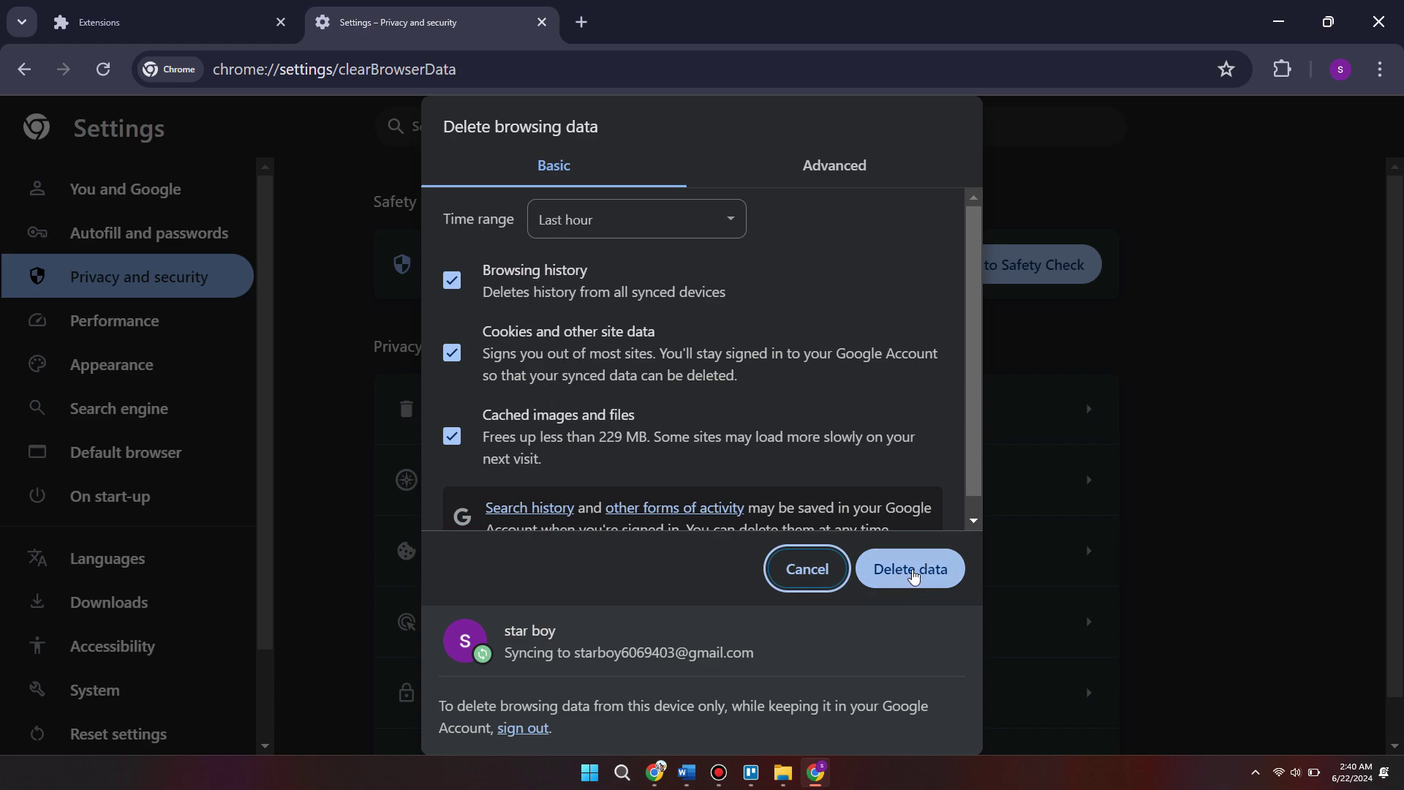
{"action": "left_click", "coordinate": [913, 577]}
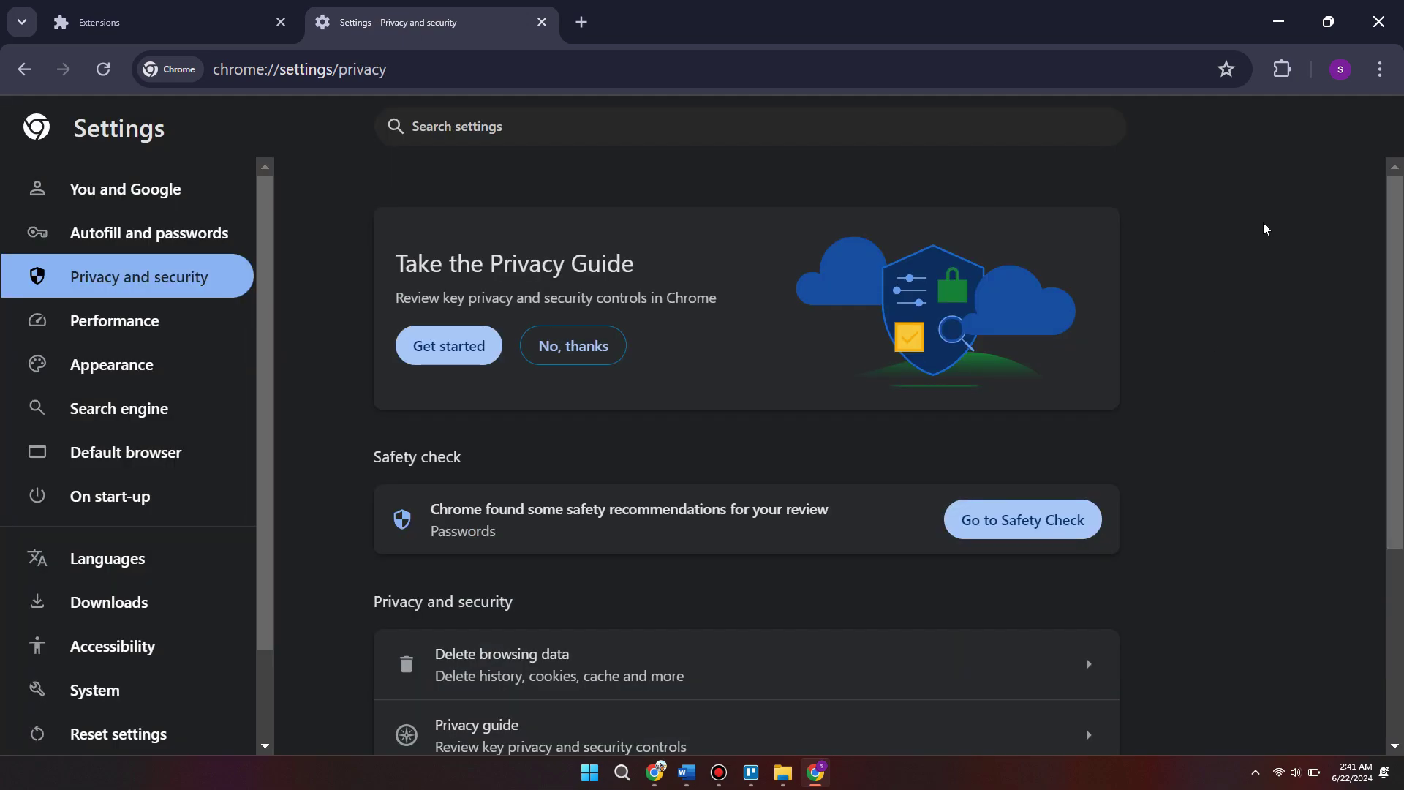
Close Chrome and launch File Explorer from a Start search for 'fi'.
{"action": "left_click", "coordinate": [1379, 22]}
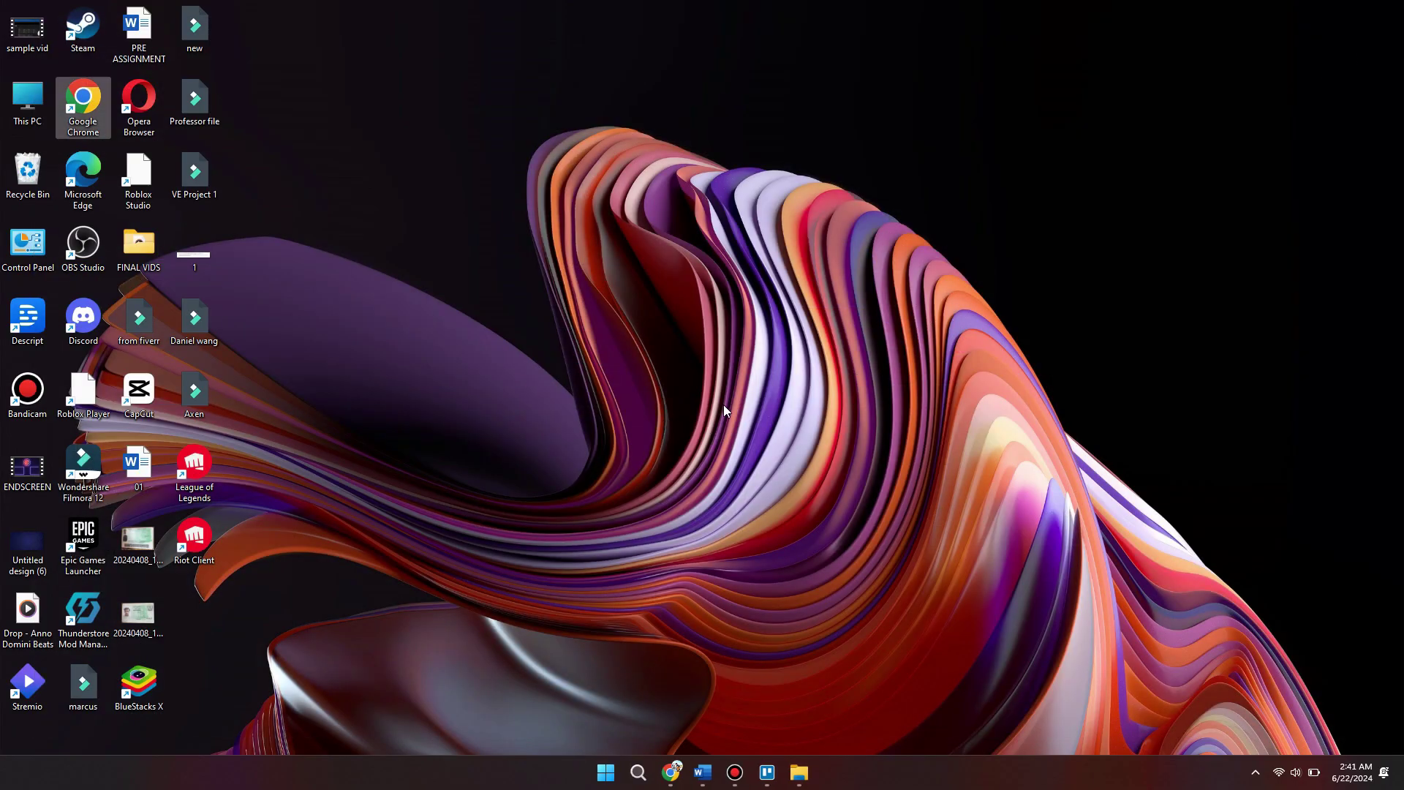
{"action": "key", "text": "super"}
{"action": "type", "text": "fi"}
{"action": "left_click", "coordinate": [682, 417]}
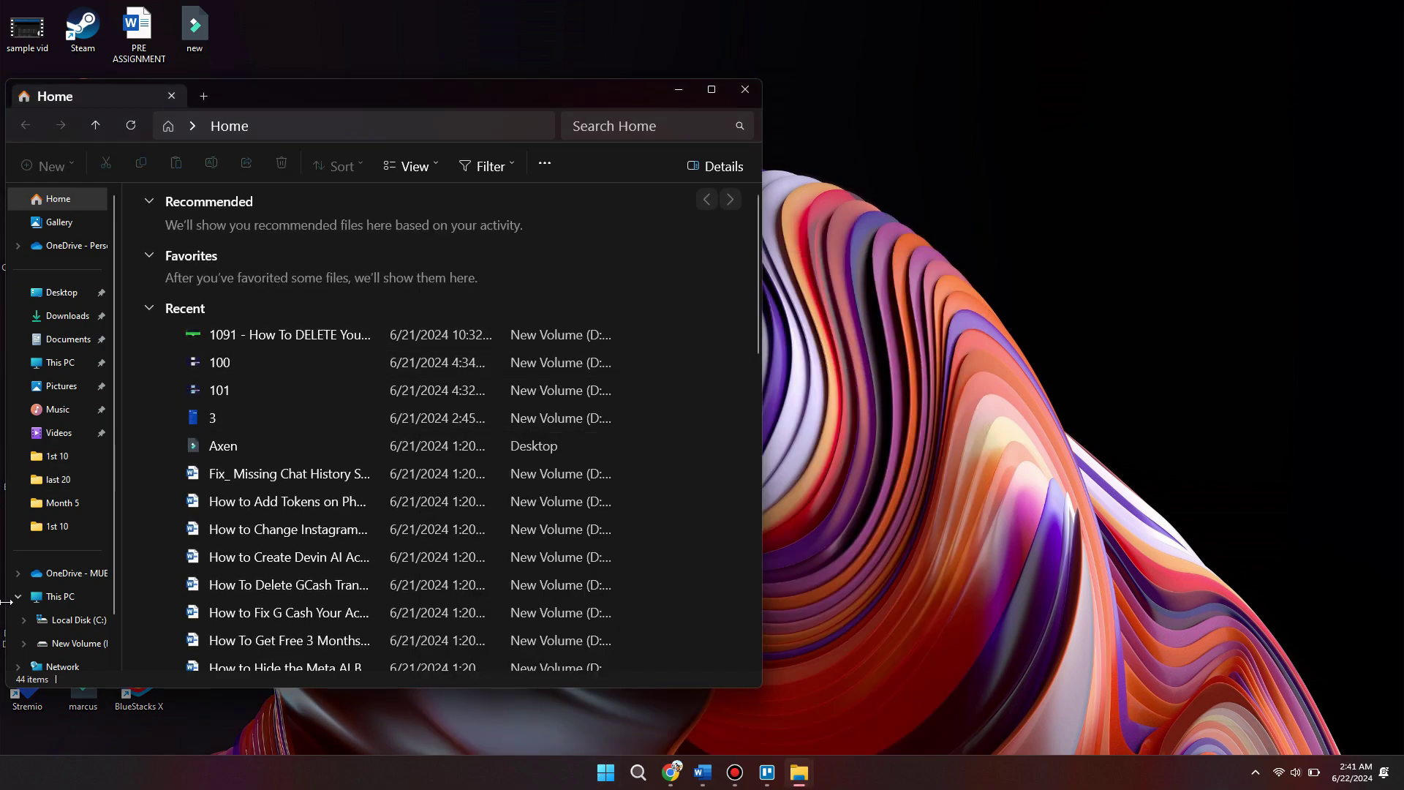
Browse to C:\Program Files\Google\Chrome\Application in File Explorer.
{"action": "left_click", "coordinate": [78, 598]}
{"action": "double_click", "coordinate": [239, 240]}
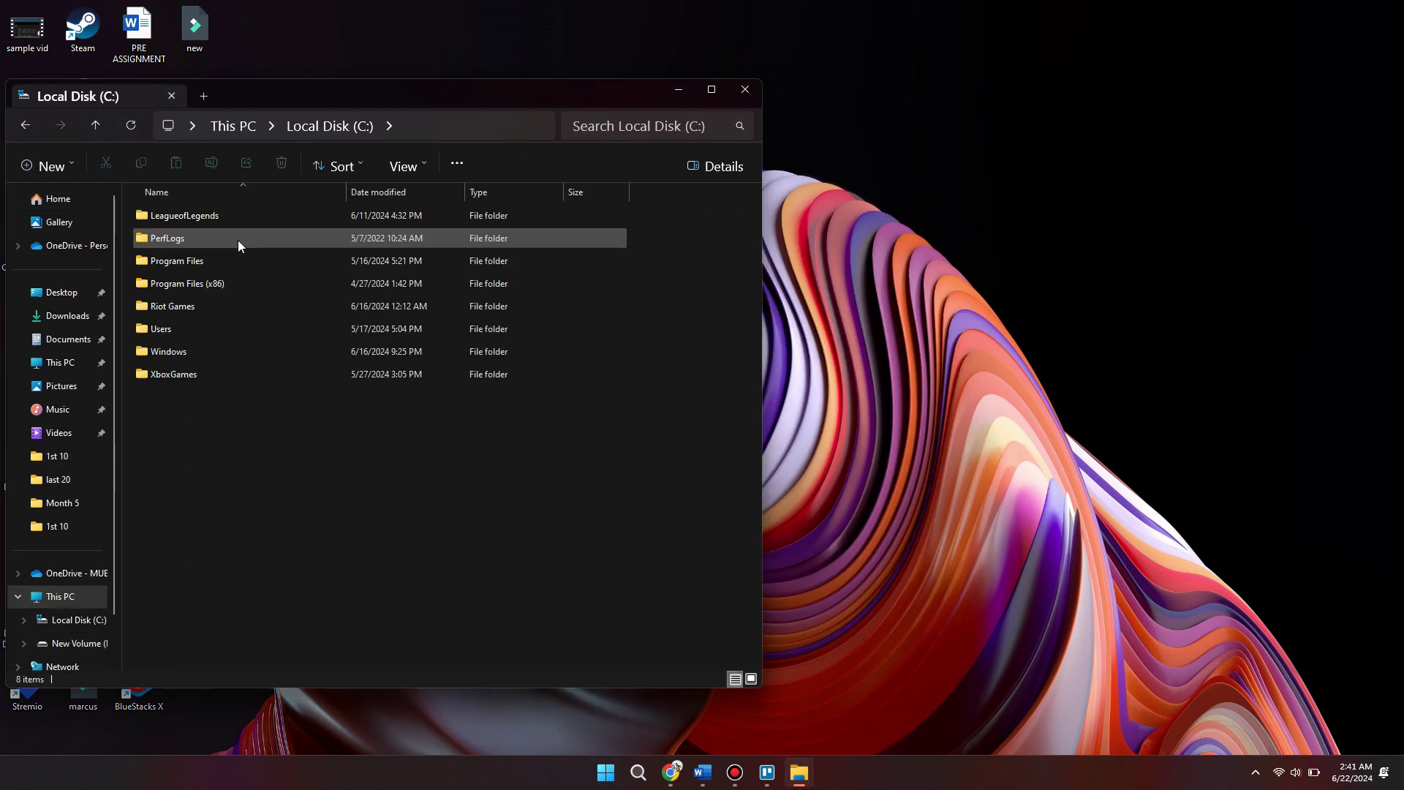
{"action": "double_click", "coordinate": [217, 259]}
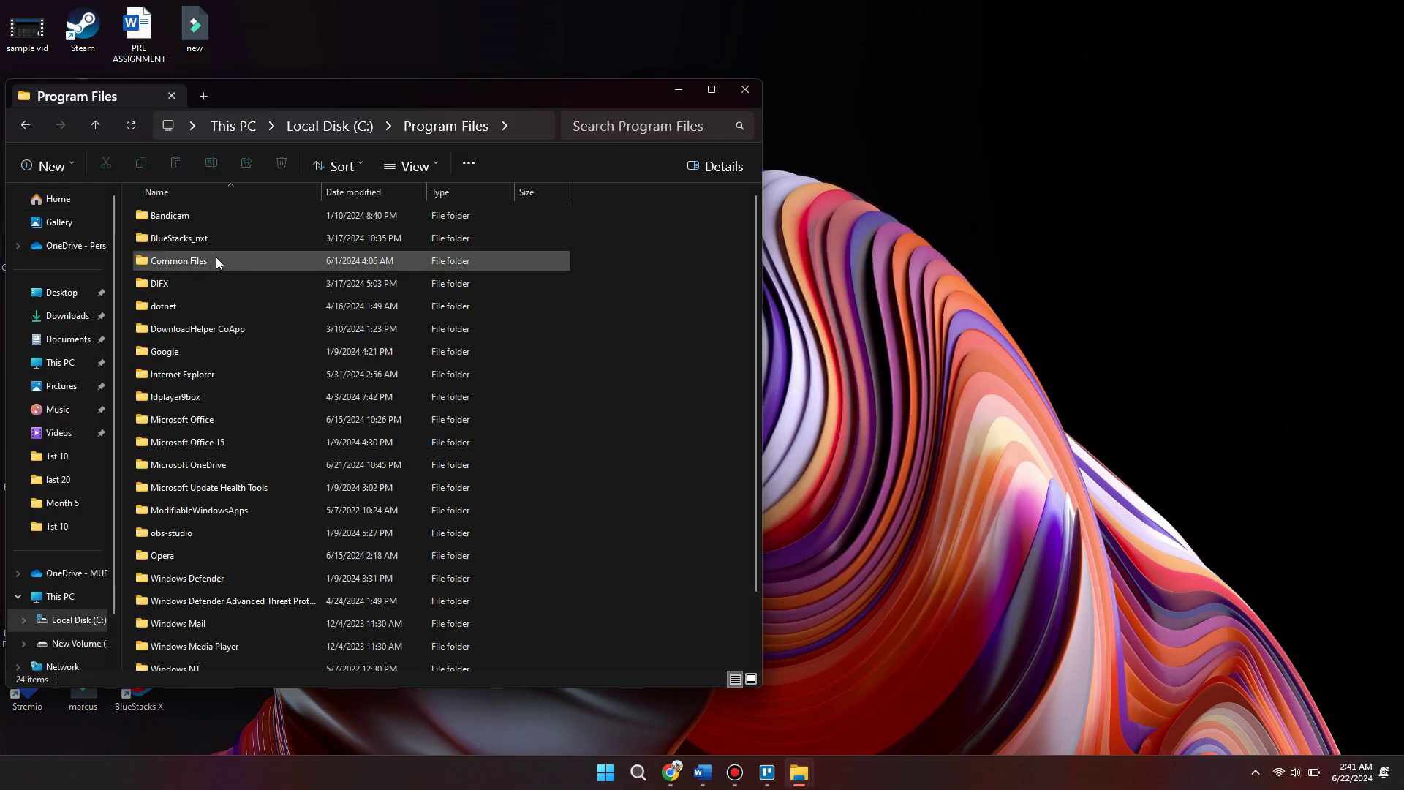
{"action": "key", "text": "g"}
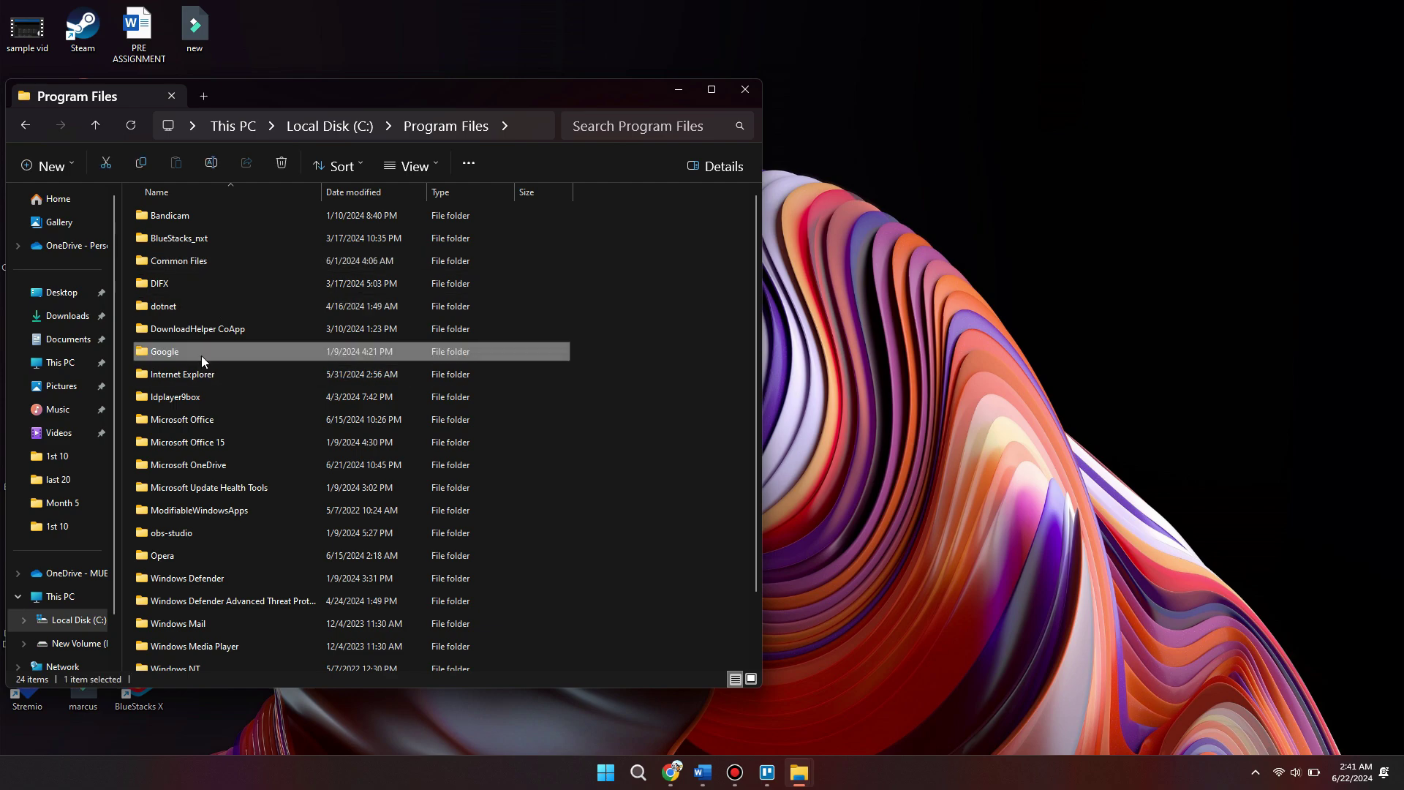
{"action": "double_click", "coordinate": [200, 354]}
{"action": "double_click", "coordinate": [187, 217]}
{"action": "left_click", "coordinate": [193, 220]}
{"action": "double_click", "coordinate": [192, 218]}
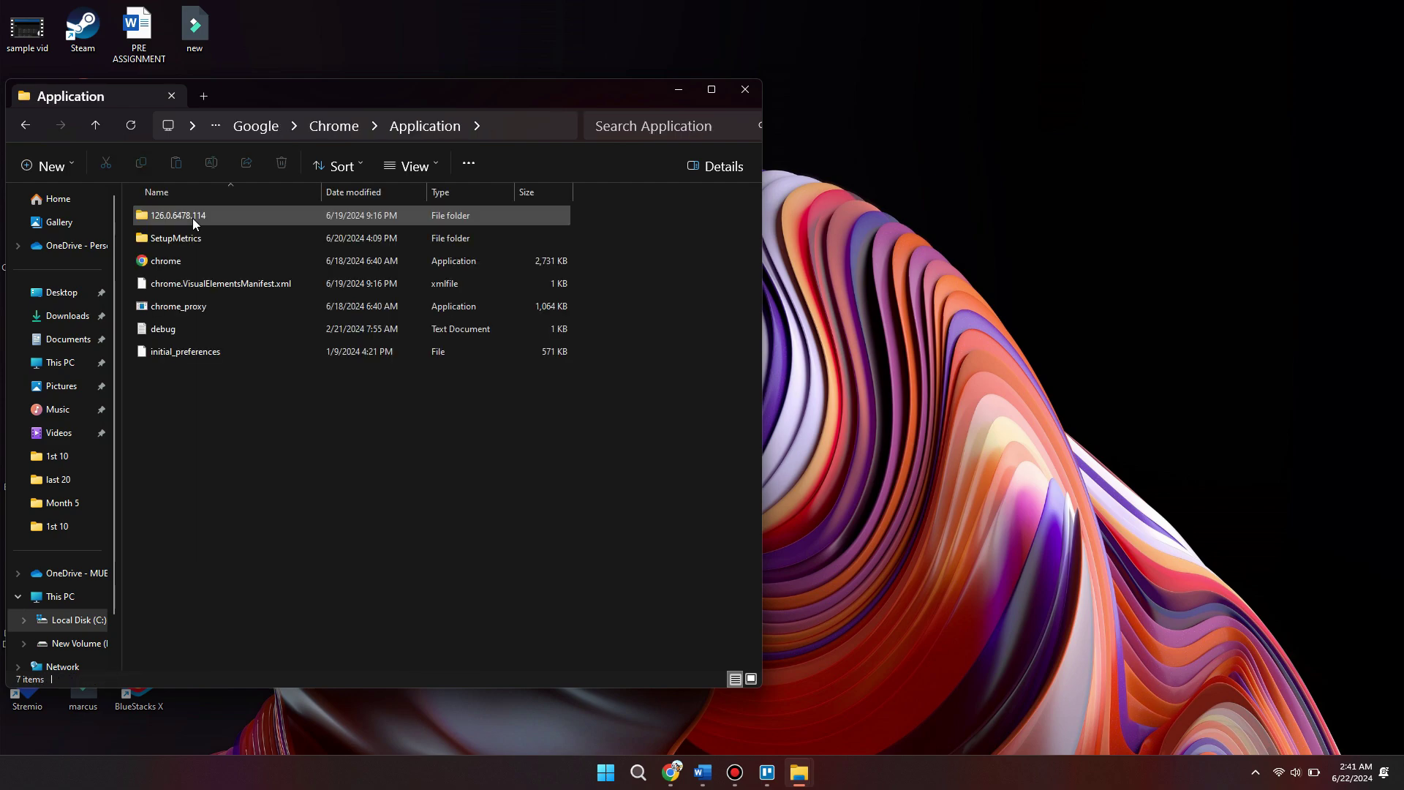
{"action": "mouse_move", "coordinate": [192, 269]}
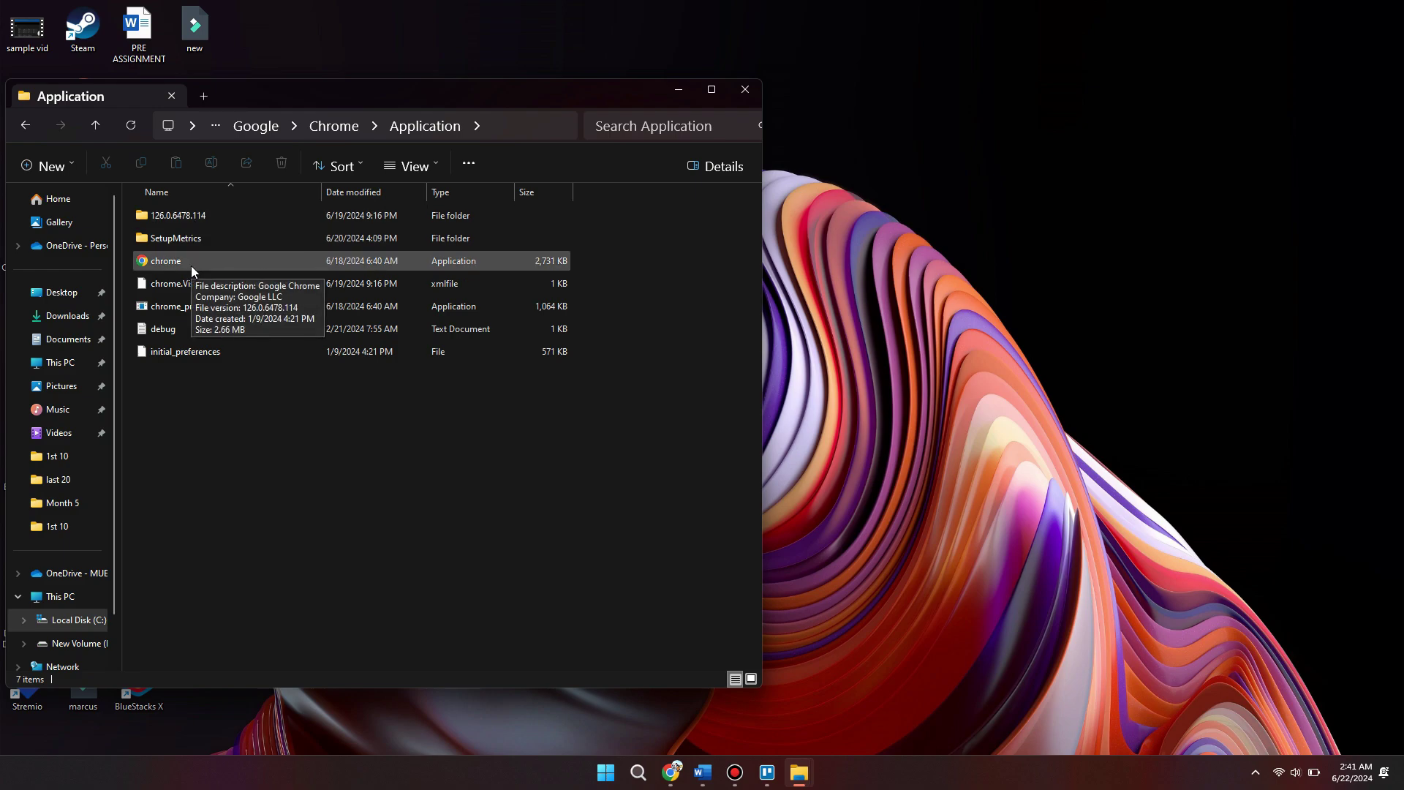
Rename the chrome application file in the Application folder to chrome1.
{"action": "left_click", "coordinate": [191, 269]}
{"action": "right_click", "coordinate": [192, 270]}
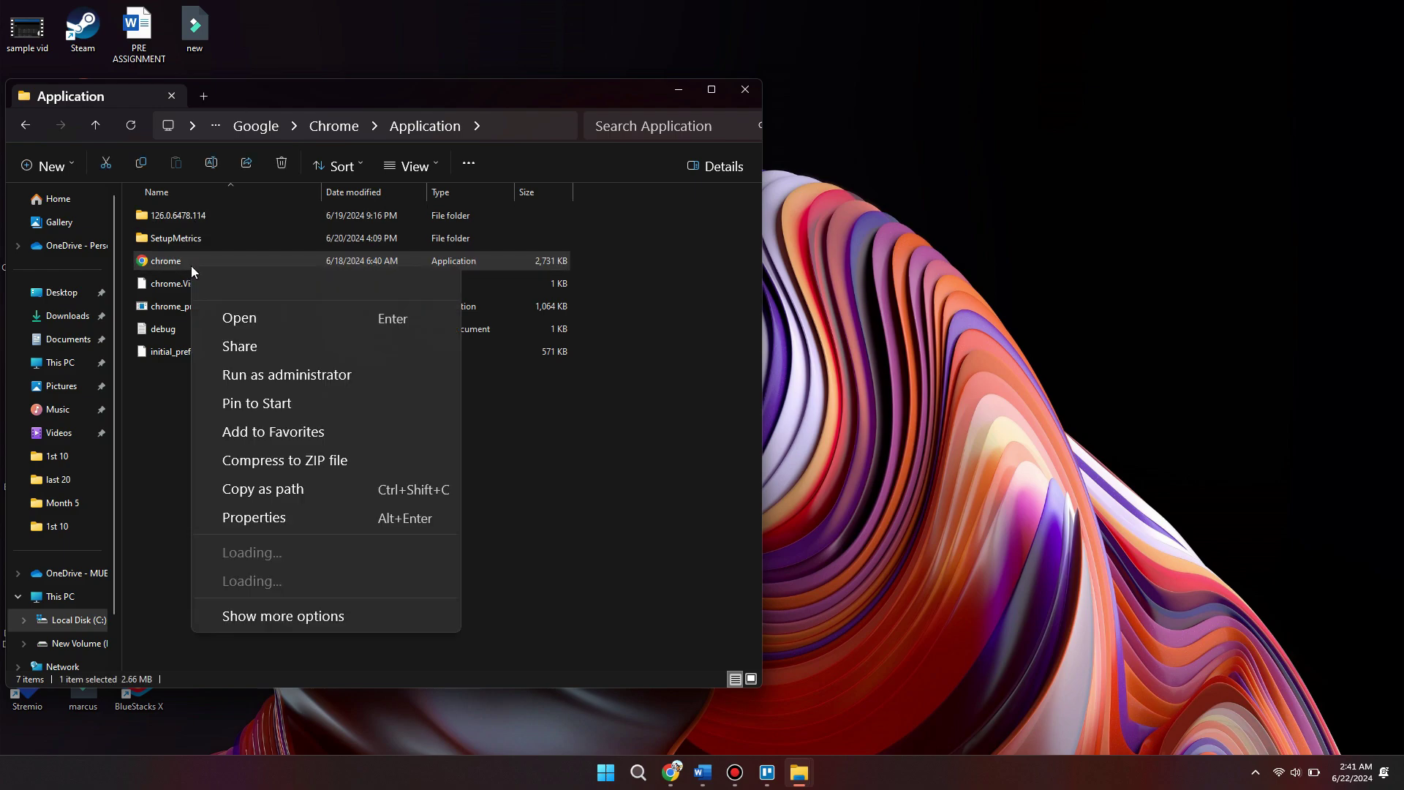
{"action": "left_click", "coordinate": [267, 284]}
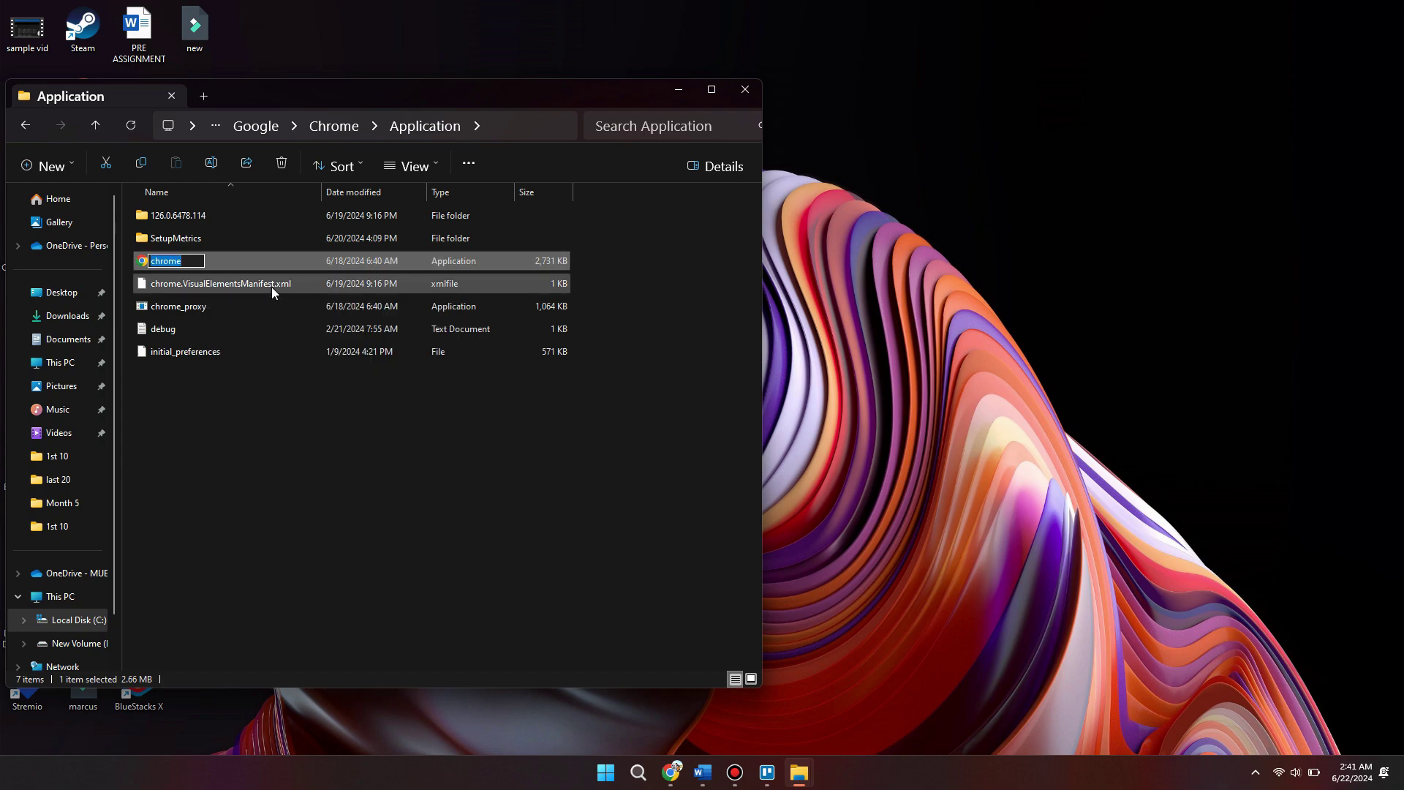
{"action": "type", "text": "1"}
{"action": "key", "text": "BackSpace"}
{"action": "type", "text": "chrome1"}
{"action": "key", "text": "Return"}
{"action": "left_click", "coordinate": [226, 419]}
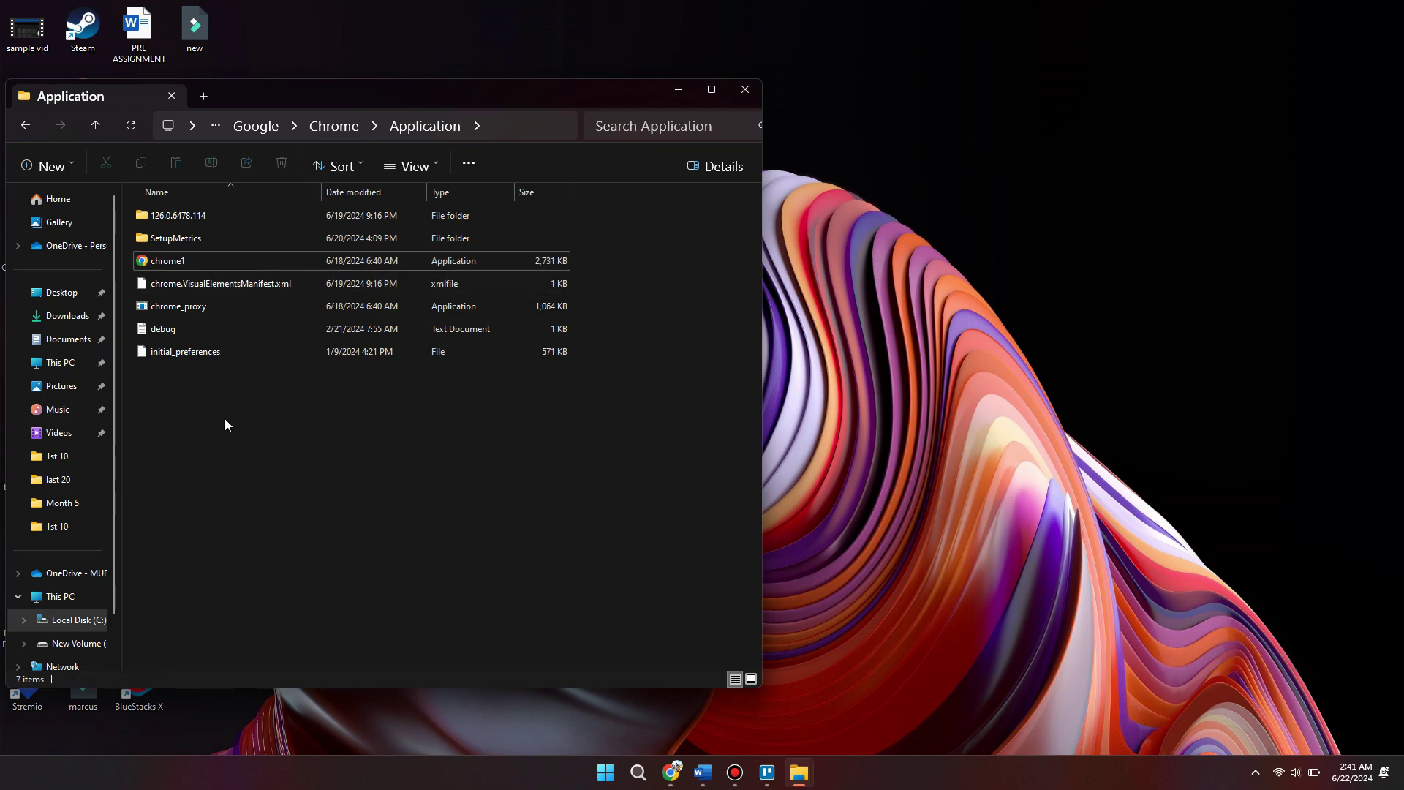
Create a desktop shortcut for chrome1 via Send to > Desktop (create shortcut).
{"action": "right_click", "coordinate": [185, 260]}
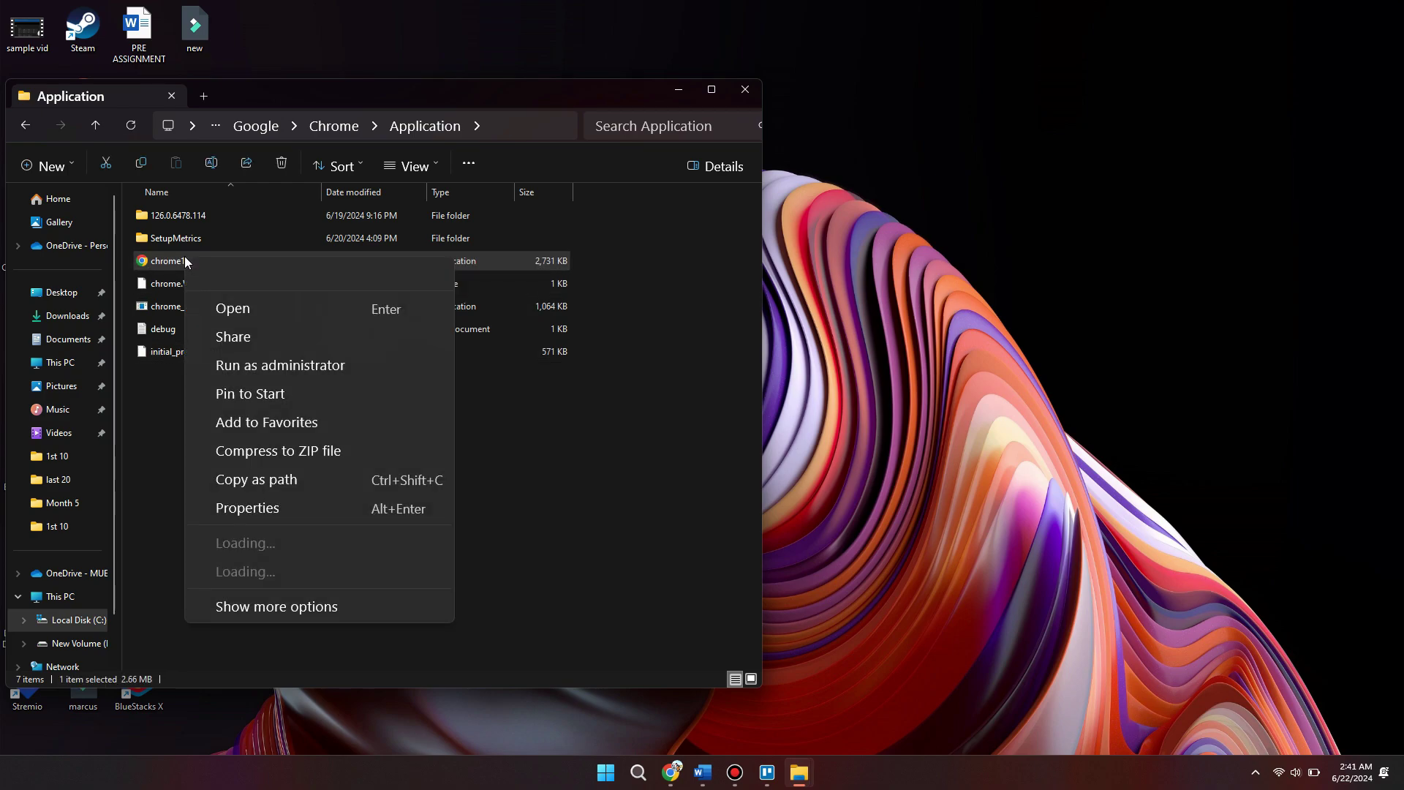
{"action": "left_click", "coordinate": [257, 572]}
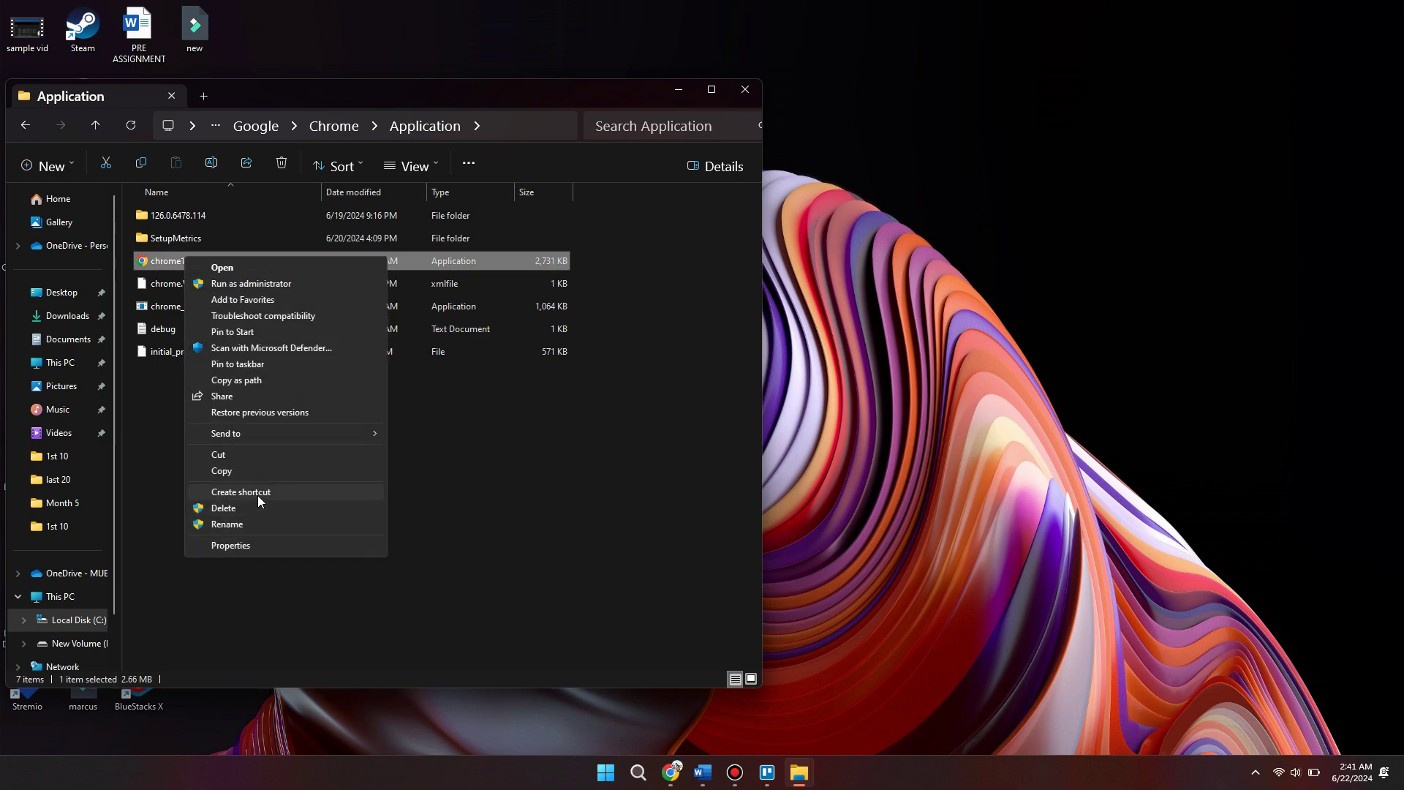
{"action": "mouse_move", "coordinate": [272, 436]}
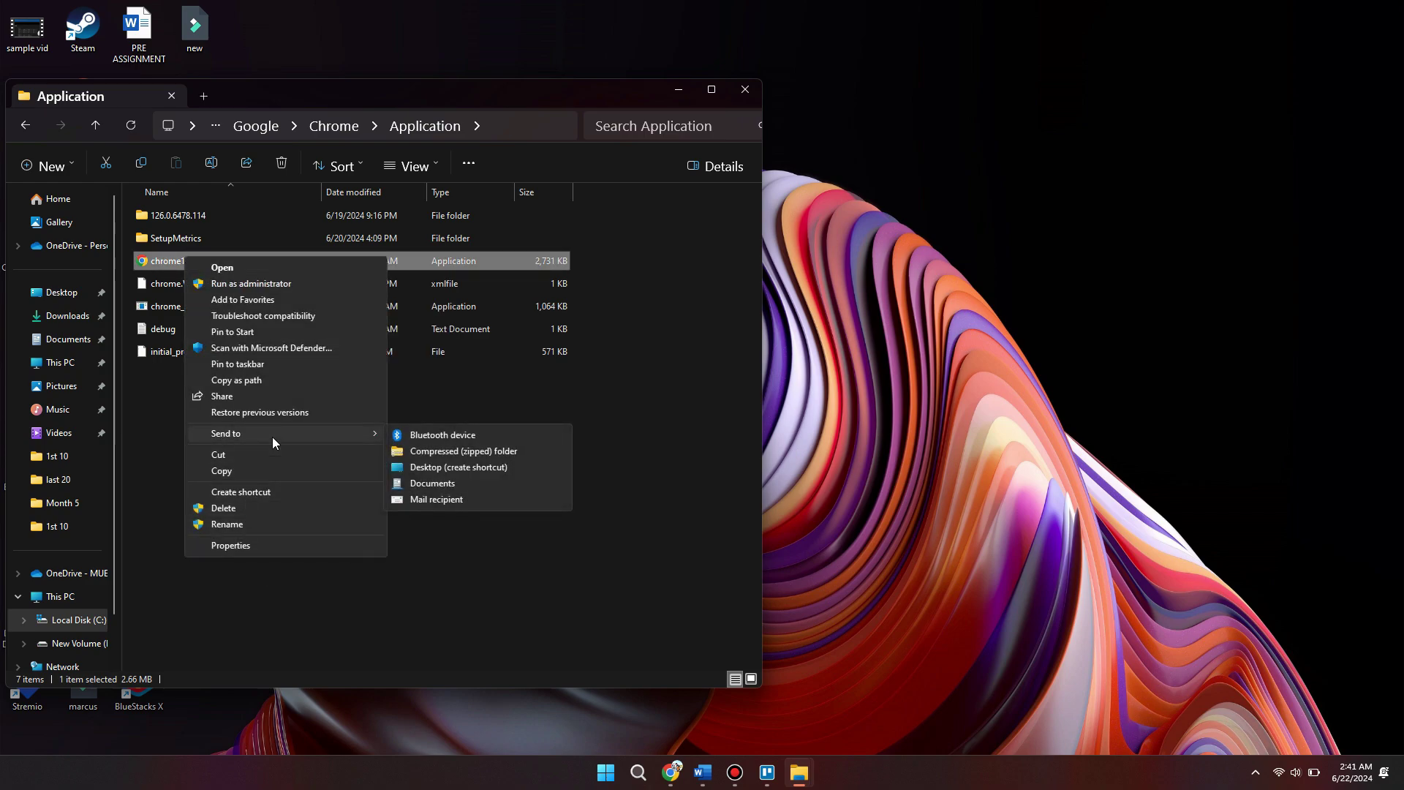
{"action": "left_click", "coordinate": [435, 469]}
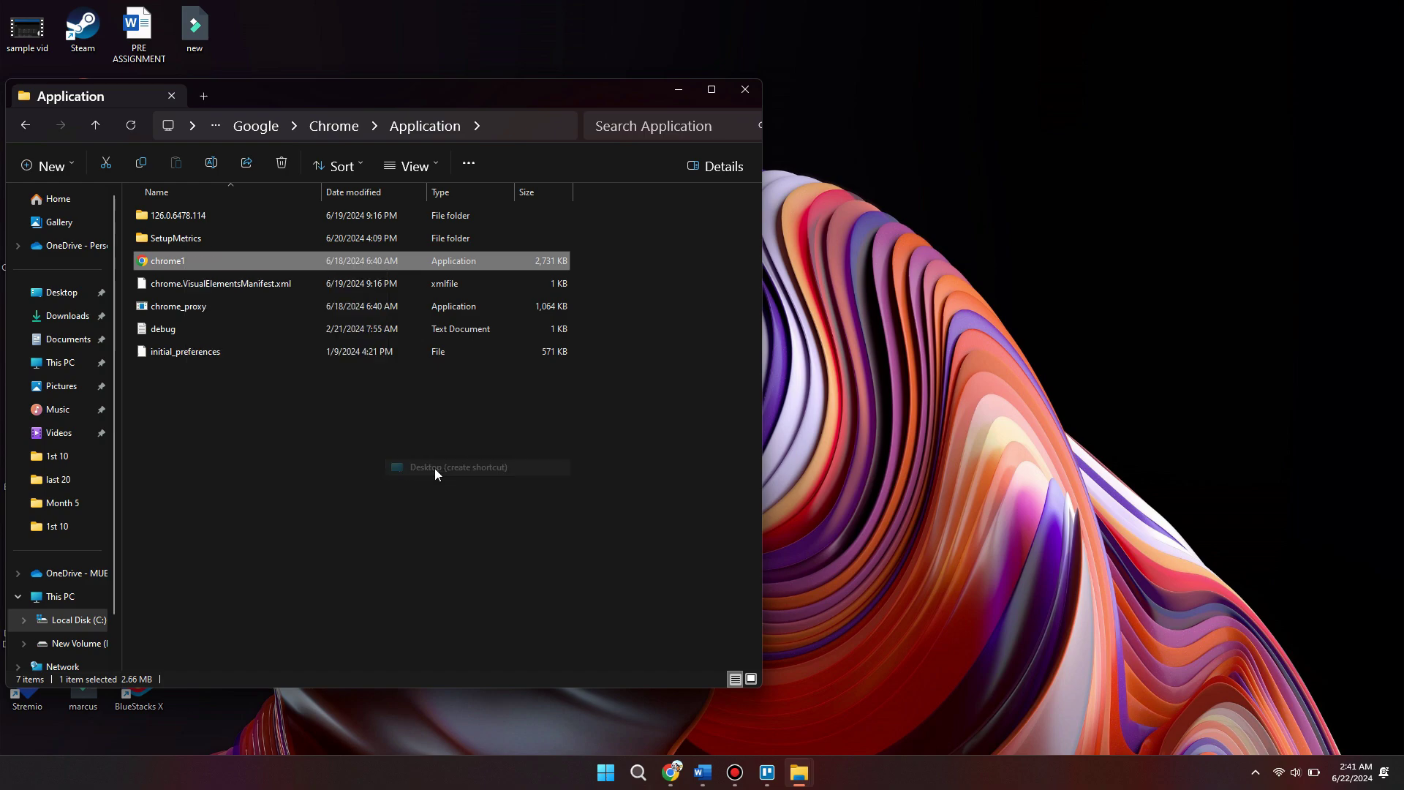